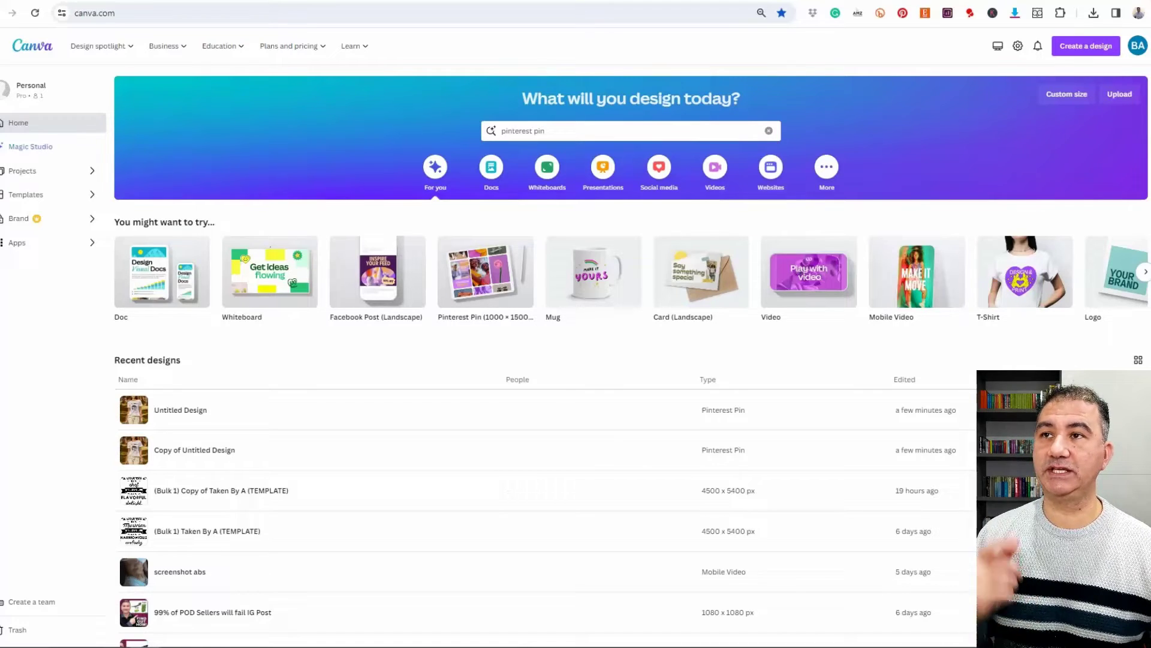
Search Canva for 'pinterest pin' templates and start a blank Pinterest Pin design
{"action": "left_click", "coordinate": [591, 133]}
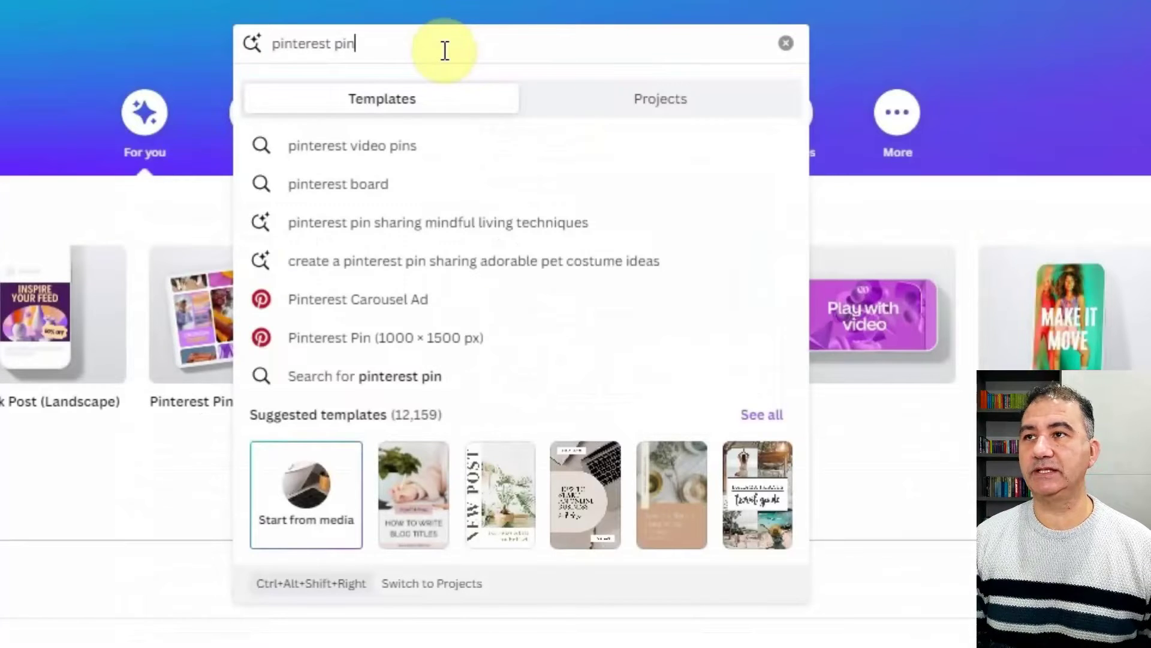
{"action": "key", "text": "Return"}
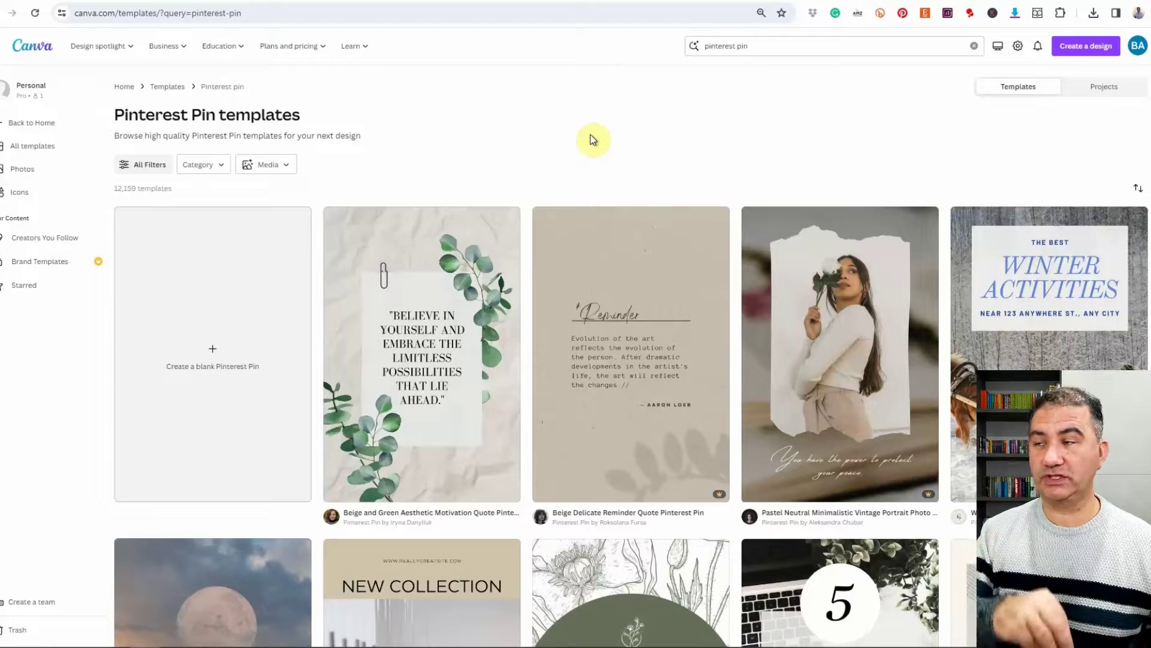
{"action": "left_click", "coordinate": [230, 329]}
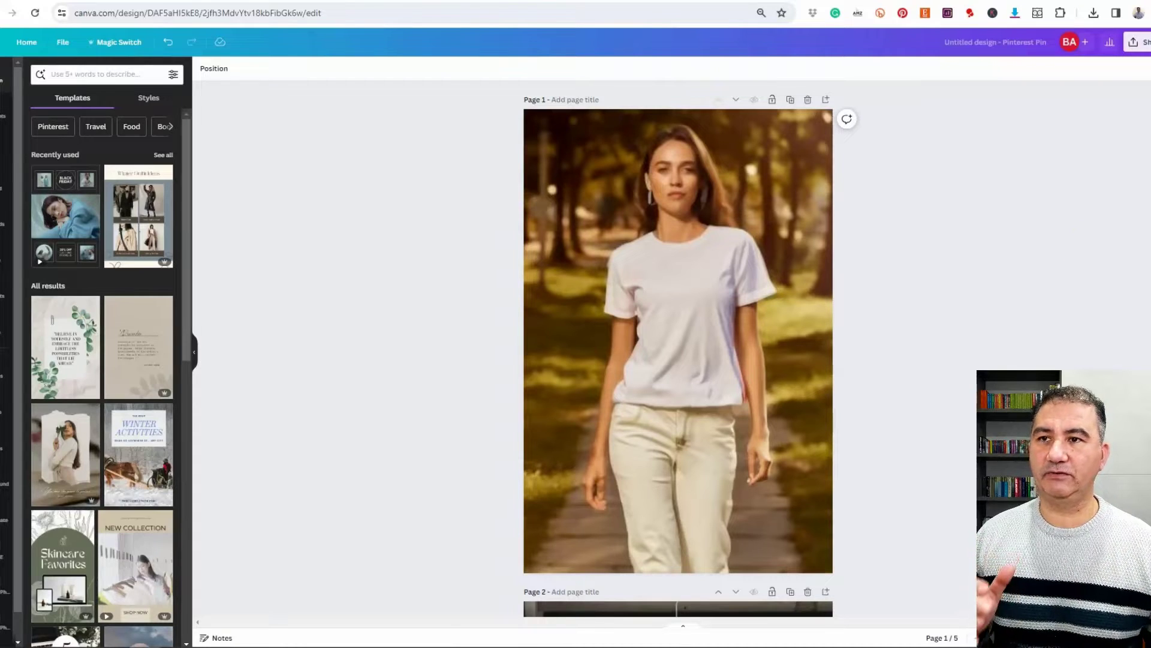
{"action": "left_click", "coordinate": [731, 257]}
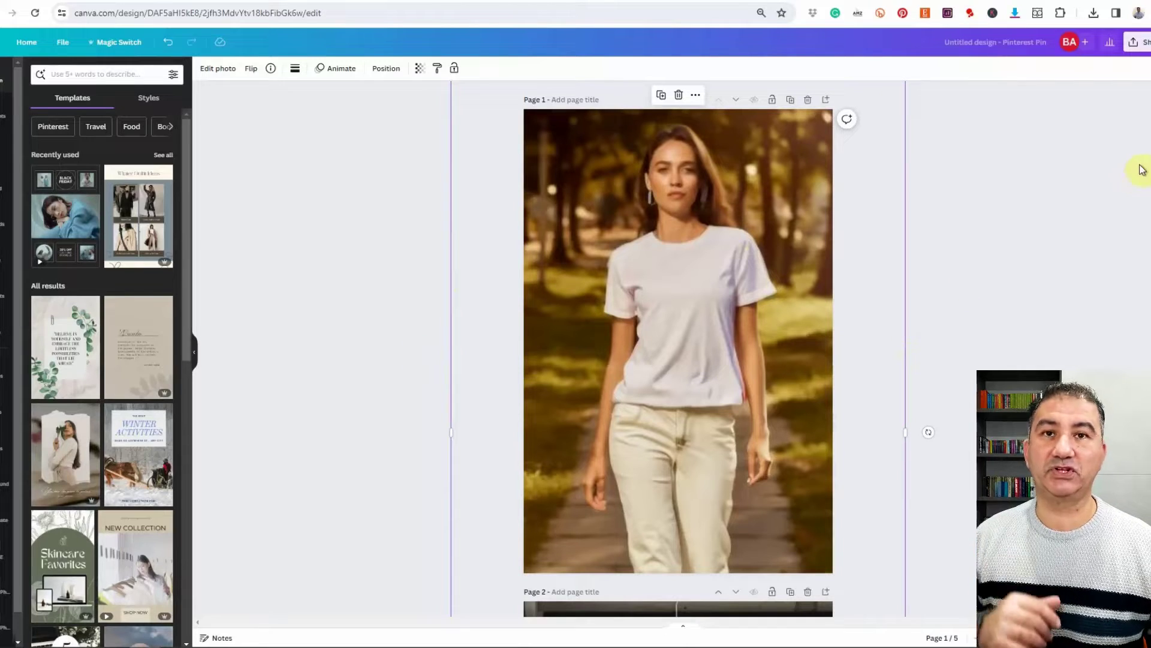
{"action": "scroll", "coordinate": [1141, 170], "scroll_direction": "down", "scroll_amount": 5}
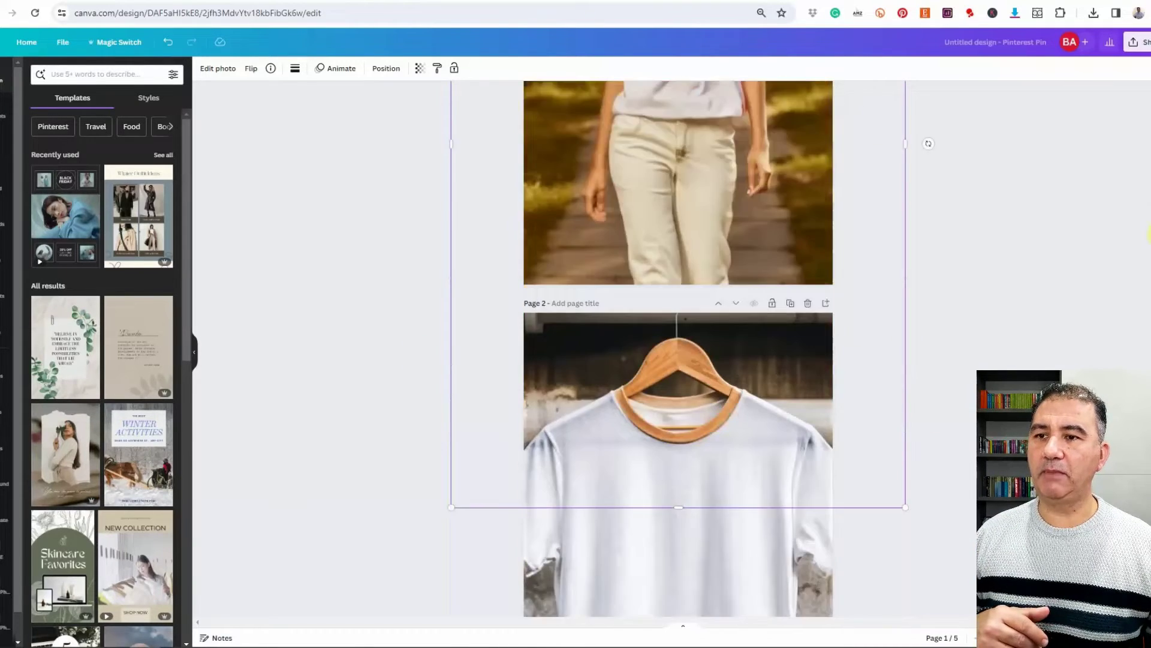
{"action": "scroll", "coordinate": [1148, 234], "scroll_direction": "down", "scroll_amount": 4}
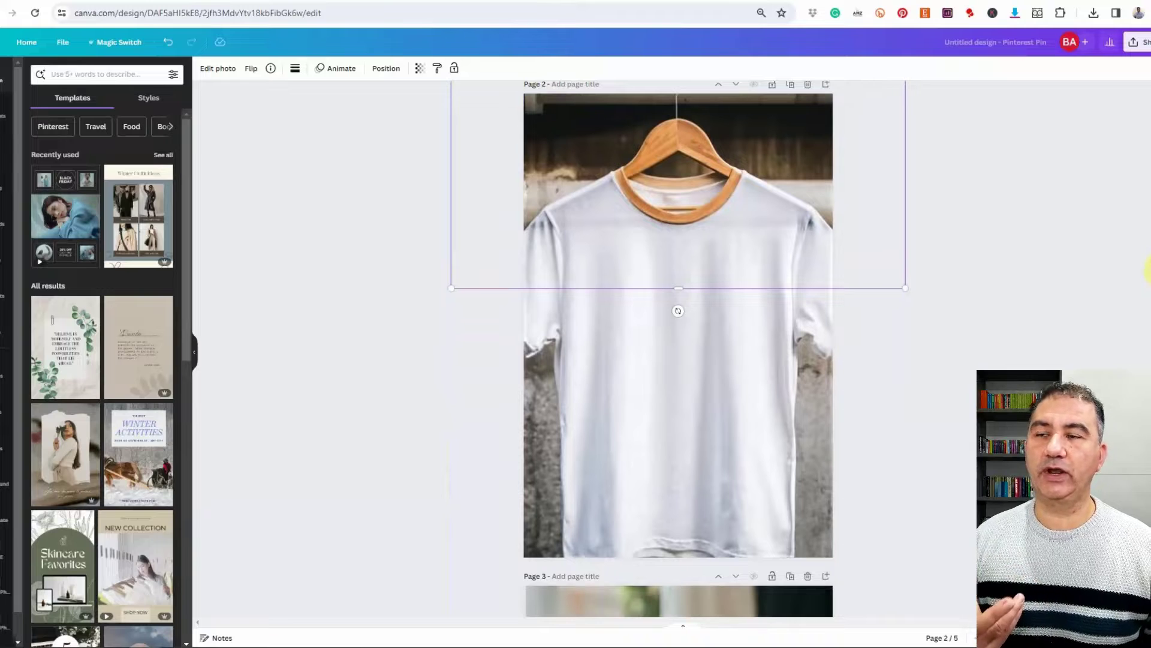
{"action": "left_click", "coordinate": [959, 282]}
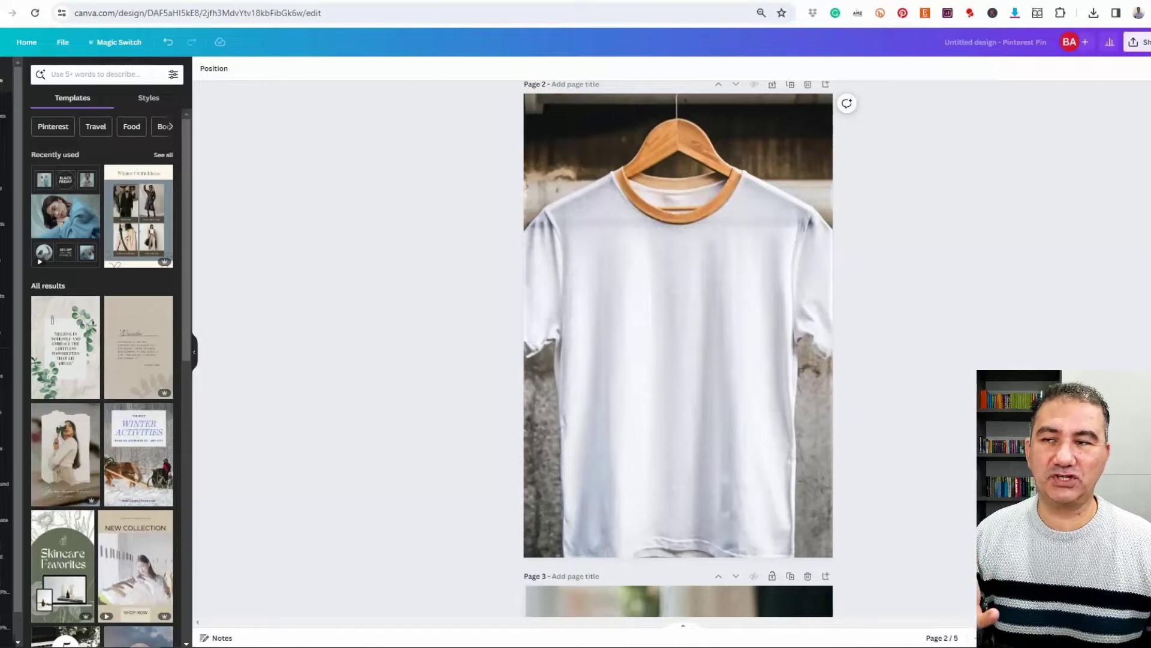
{"action": "scroll", "coordinate": [679, 348], "scroll_direction": "down", "scroll_amount": 2}
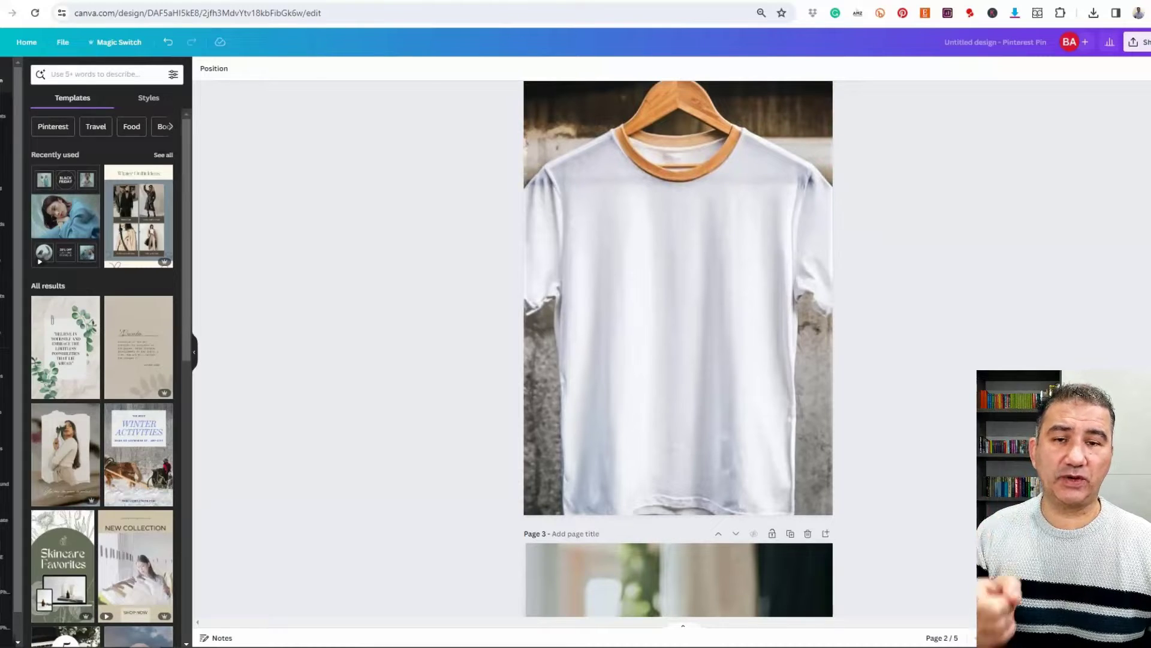
{"action": "scroll", "coordinate": [678, 348], "scroll_direction": "down", "scroll_amount": 1}
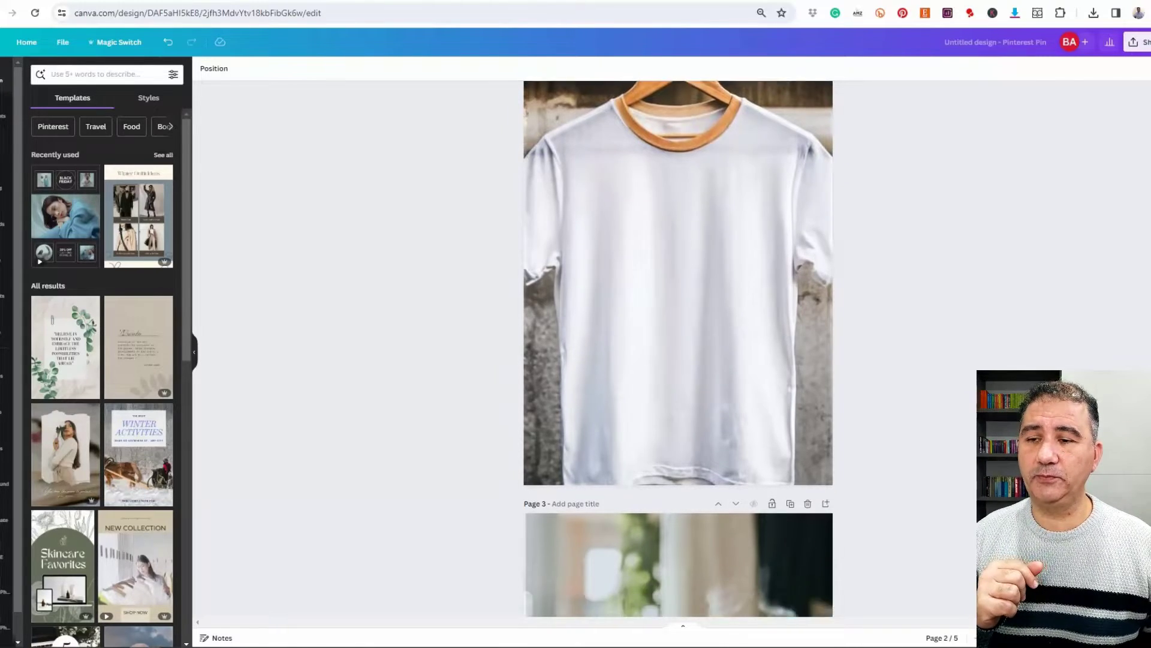
{"action": "scroll", "coordinate": [678, 348], "scroll_direction": "down", "scroll_amount": 10}
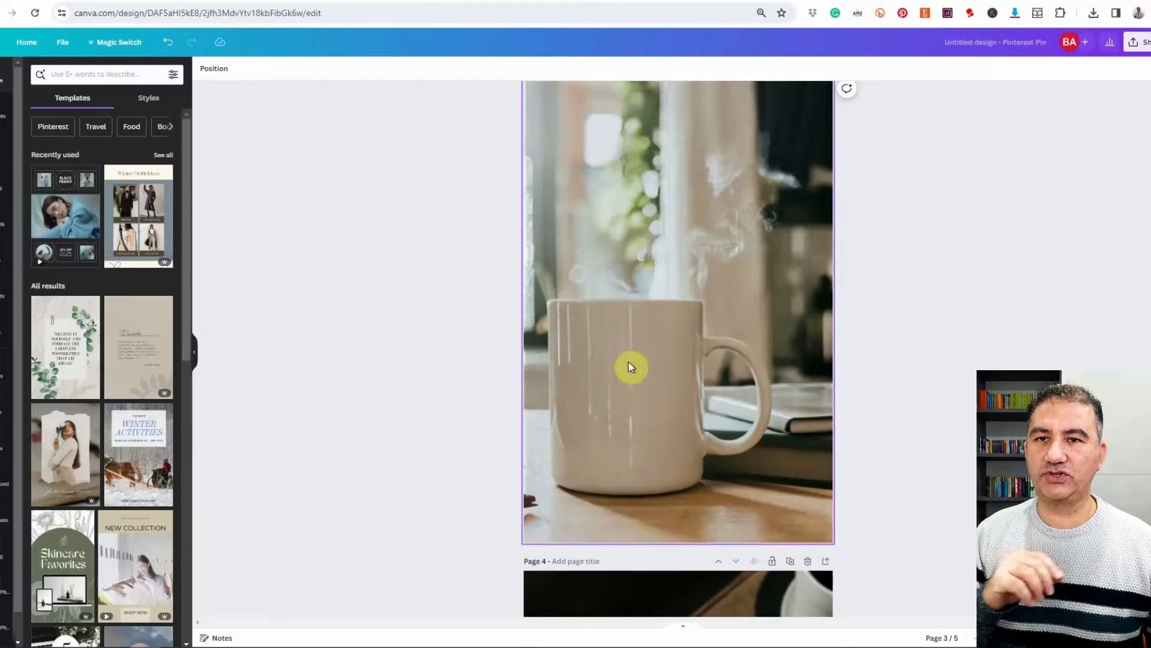
{"action": "scroll", "coordinate": [913, 346], "scroll_direction": "down", "scroll_amount": 5}
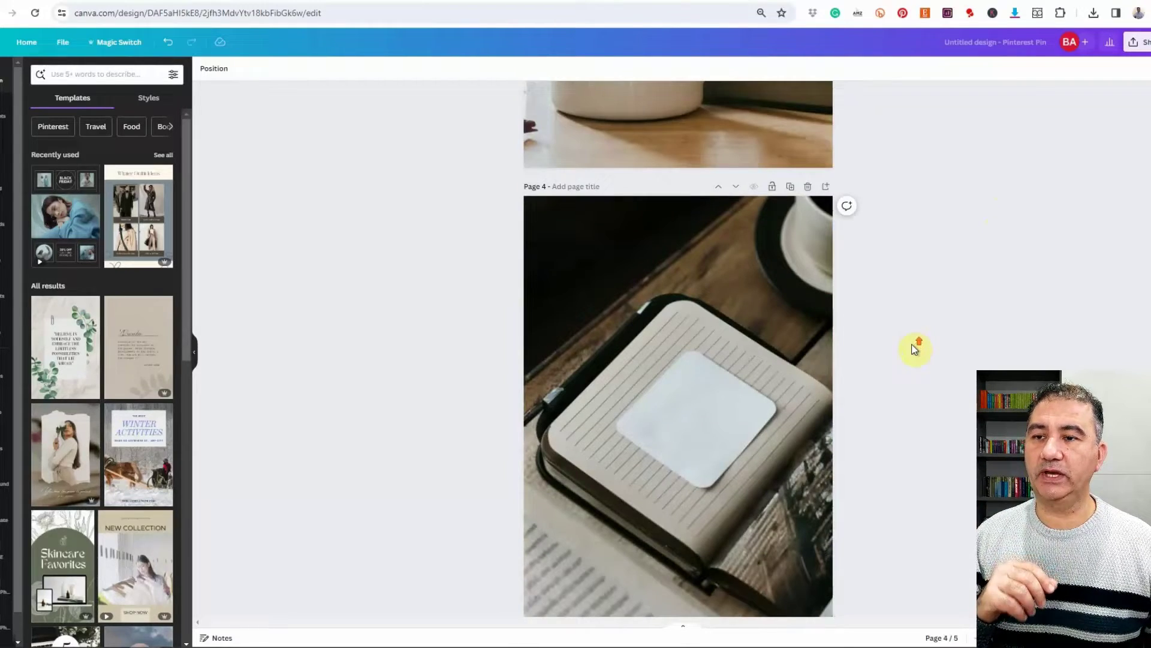
{"action": "scroll", "coordinate": [913, 348], "scroll_direction": "down", "scroll_amount": 3}
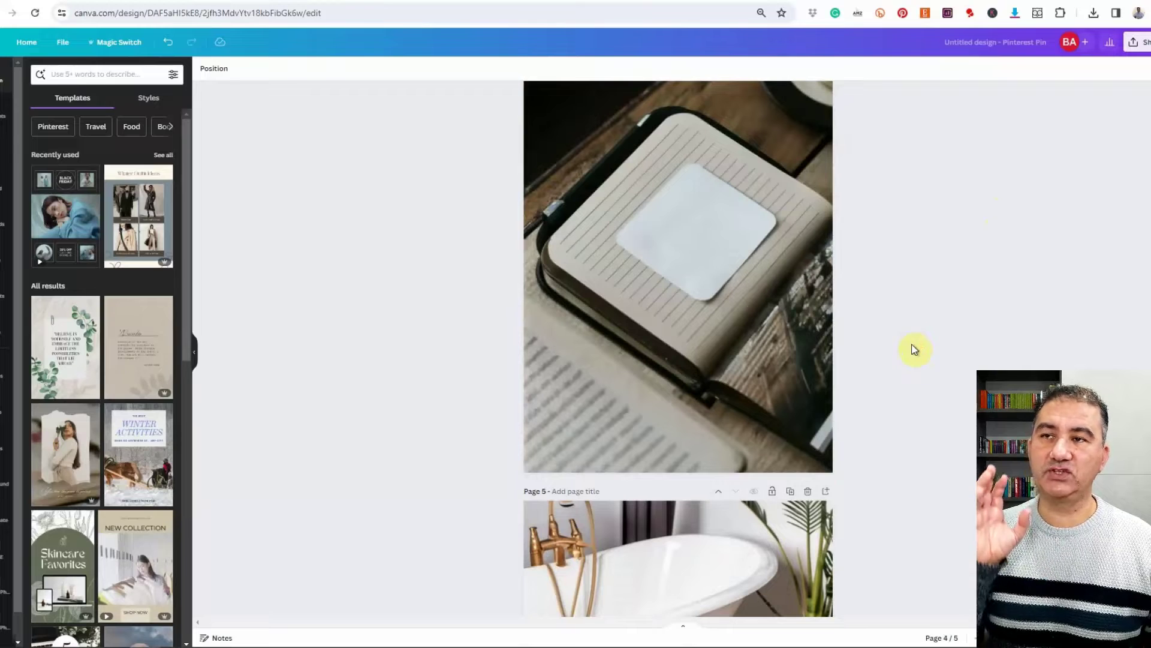
{"action": "scroll", "coordinate": [914, 349], "scroll_direction": "down", "scroll_amount": 6}
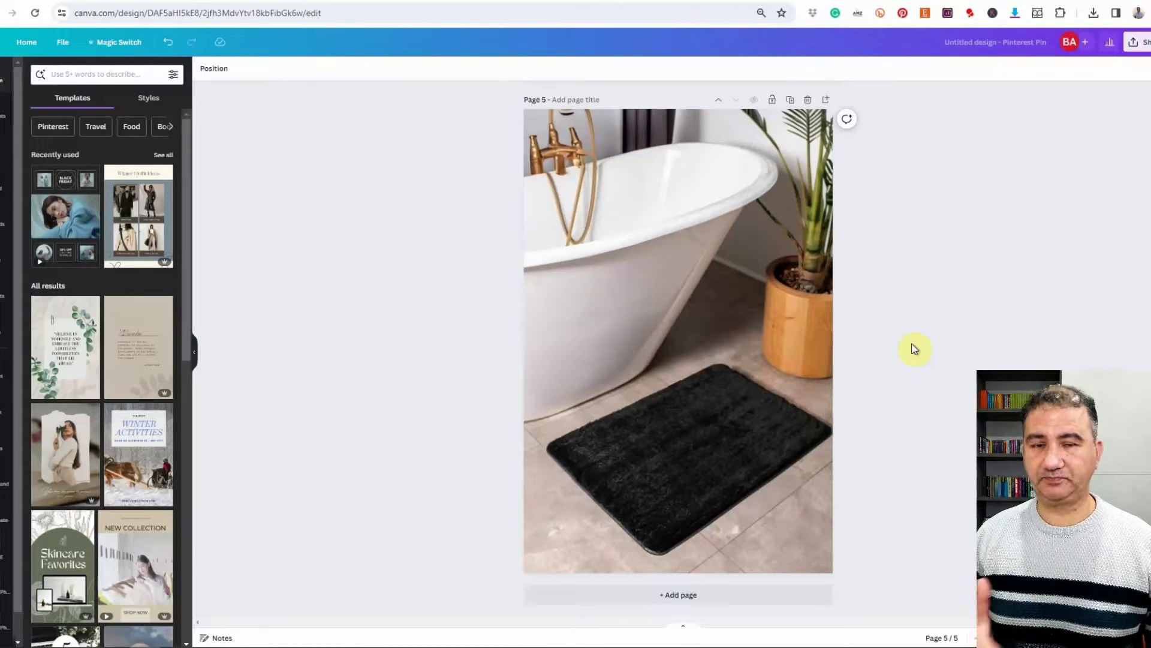
{"action": "scroll", "coordinate": [914, 349], "scroll_direction": "up", "scroll_amount": 20}
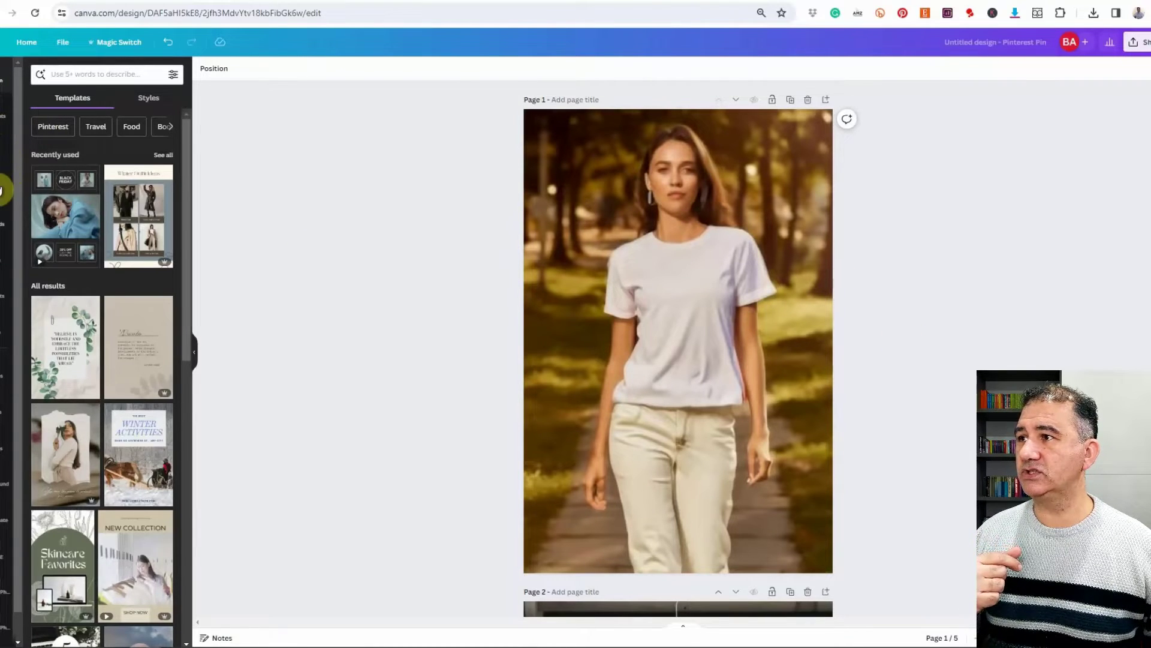
Add the uploaded 'Taken by a doctor' quote image to page 1 over the walking woman
{"action": "left_click", "coordinate": [6, 231]}
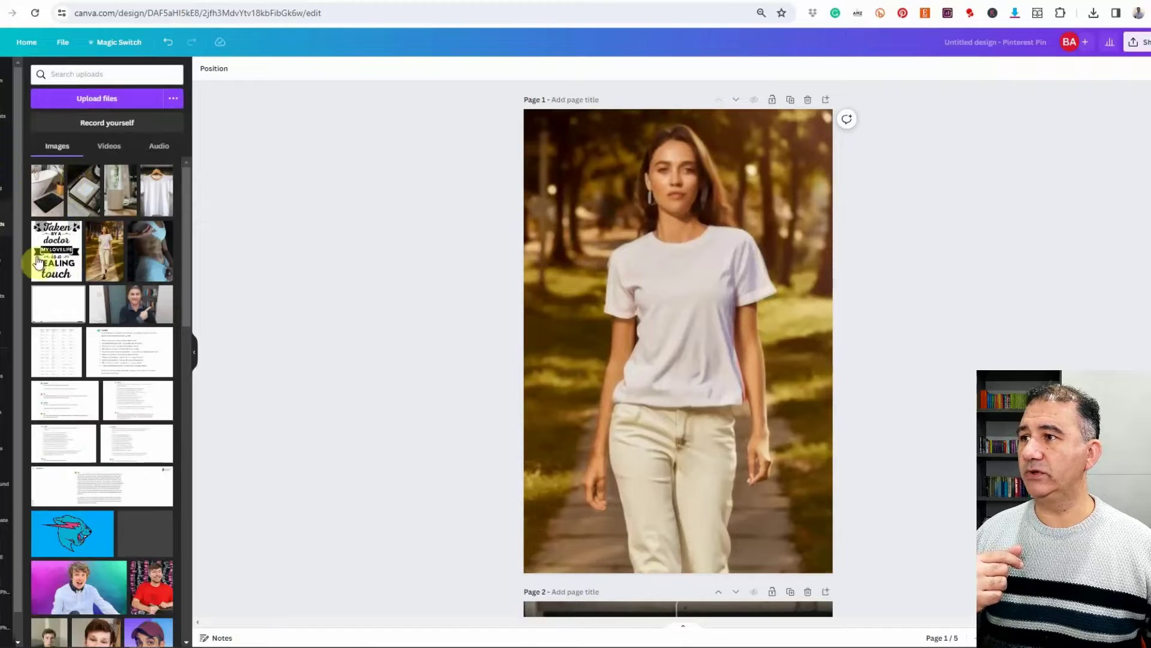
{"action": "left_click", "coordinate": [54, 249]}
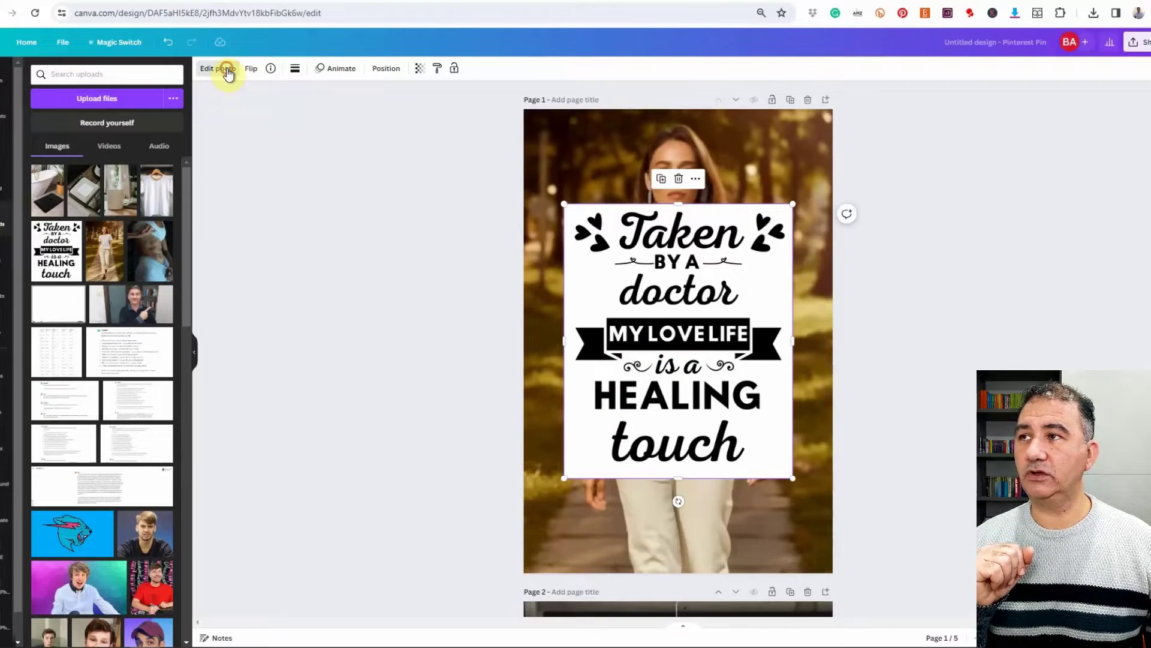
Run Magic Studio's BG Remover on the 'Taken by a doctor' design
{"action": "left_click", "coordinate": [226, 71]}
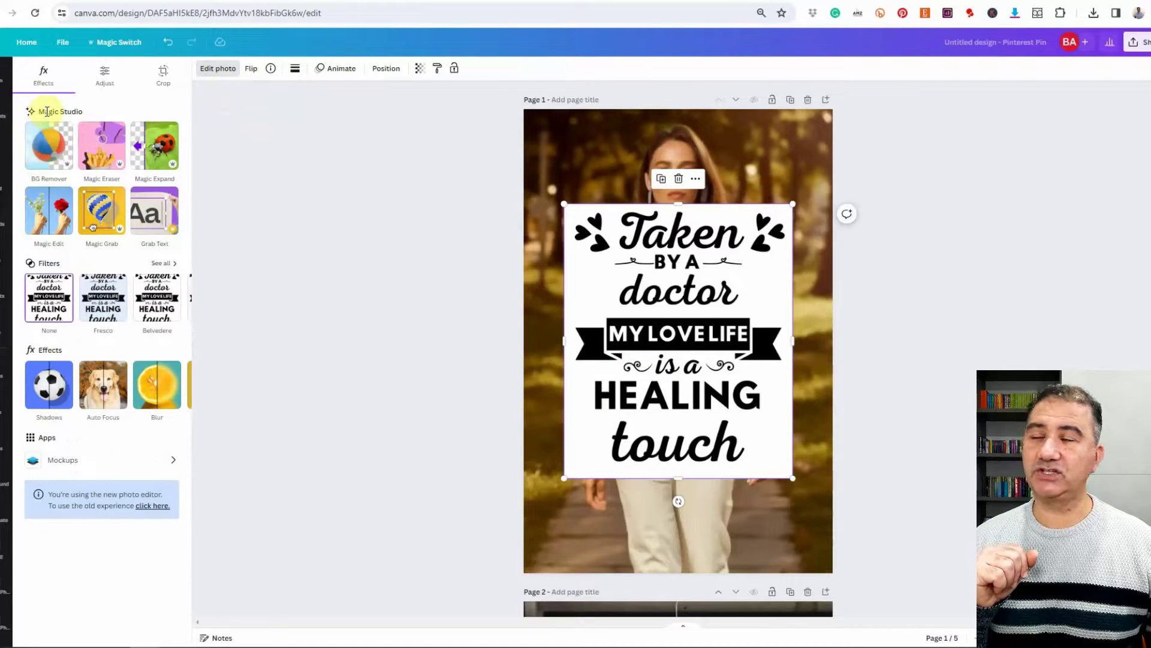
{"action": "left_click", "coordinate": [51, 151]}
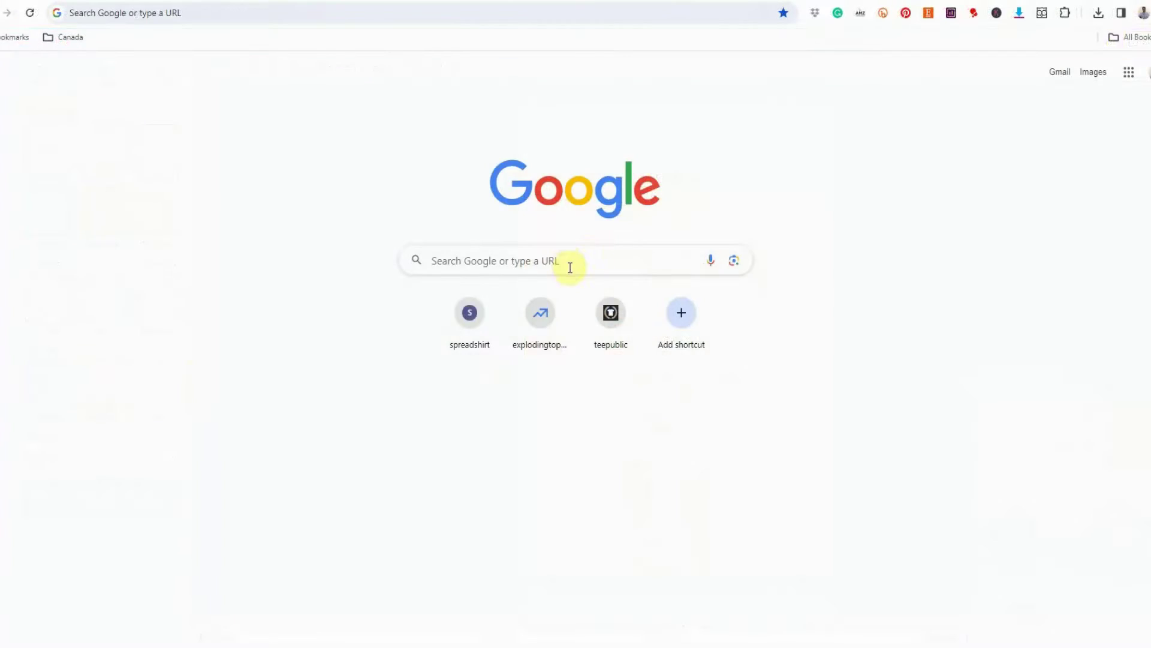
Search Google for 'background remover' in a new tab
{"action": "left_click", "coordinate": [570, 262]}
{"action": "type", "text": "background "}
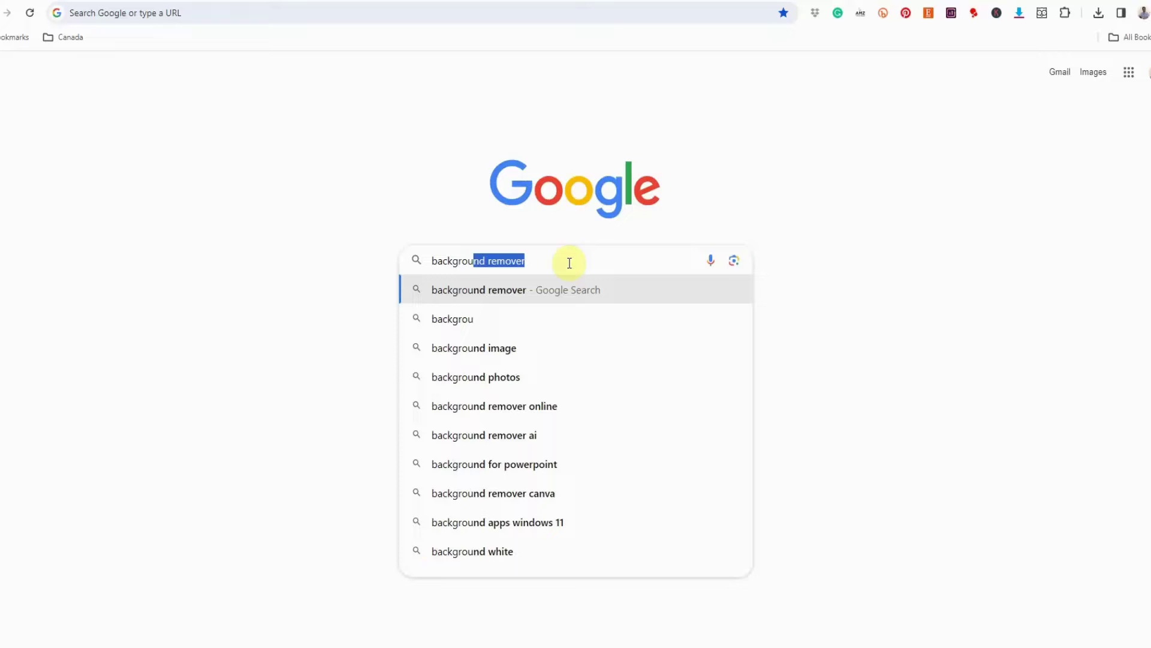
{"action": "type", "text": "remover"}
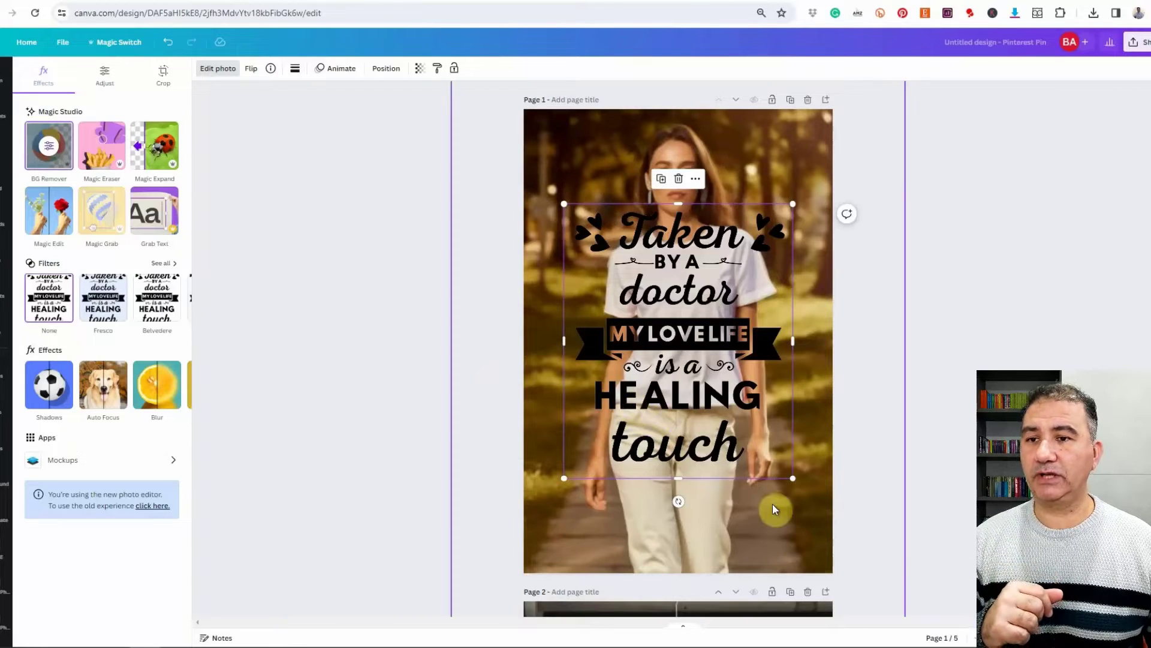
Shrink the quote onto the woman's T-shirt chest and set its transparency to 88
{"action": "left_click_drag", "start_coordinate": [793, 481], "coordinate": [614, 310]}
{"action": "left_click_drag", "start_coordinate": [588, 243], "coordinate": [666, 329]}
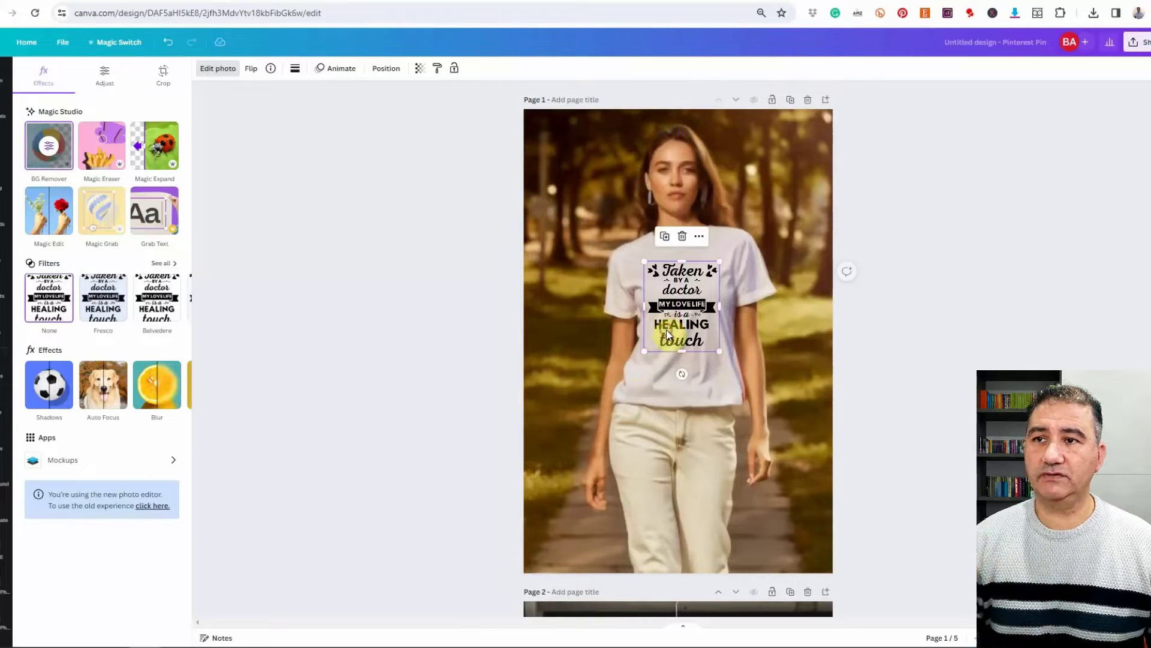
{"action": "left_click", "coordinate": [419, 70]}
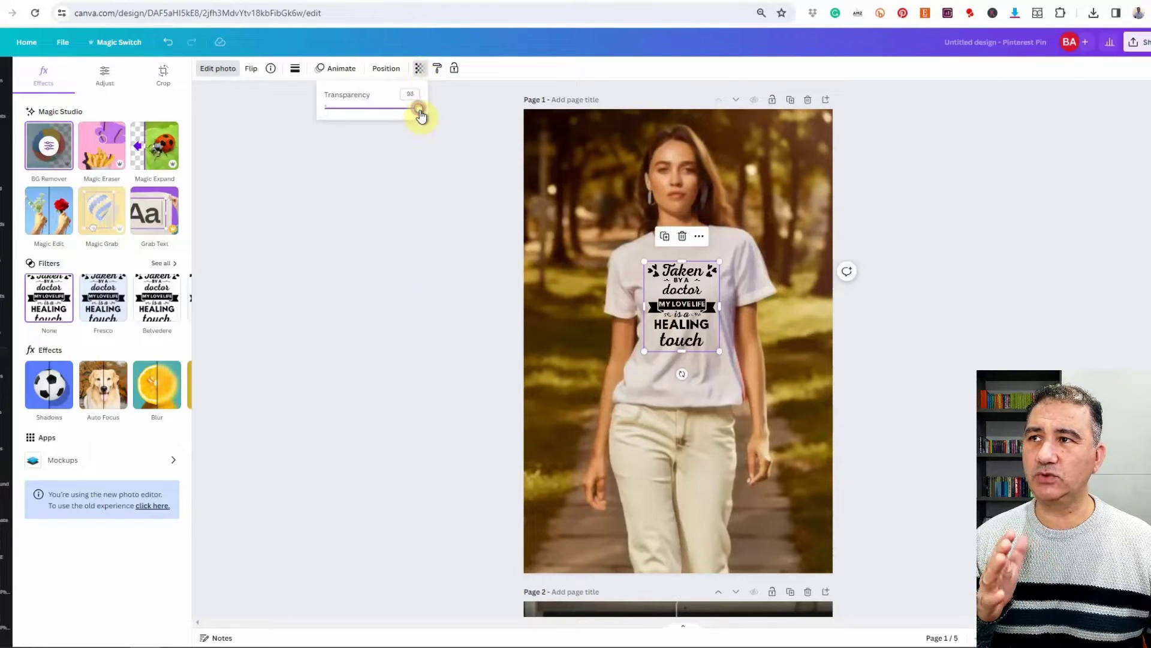
{"action": "left_click_drag", "start_coordinate": [421, 112], "coordinate": [411, 113]}
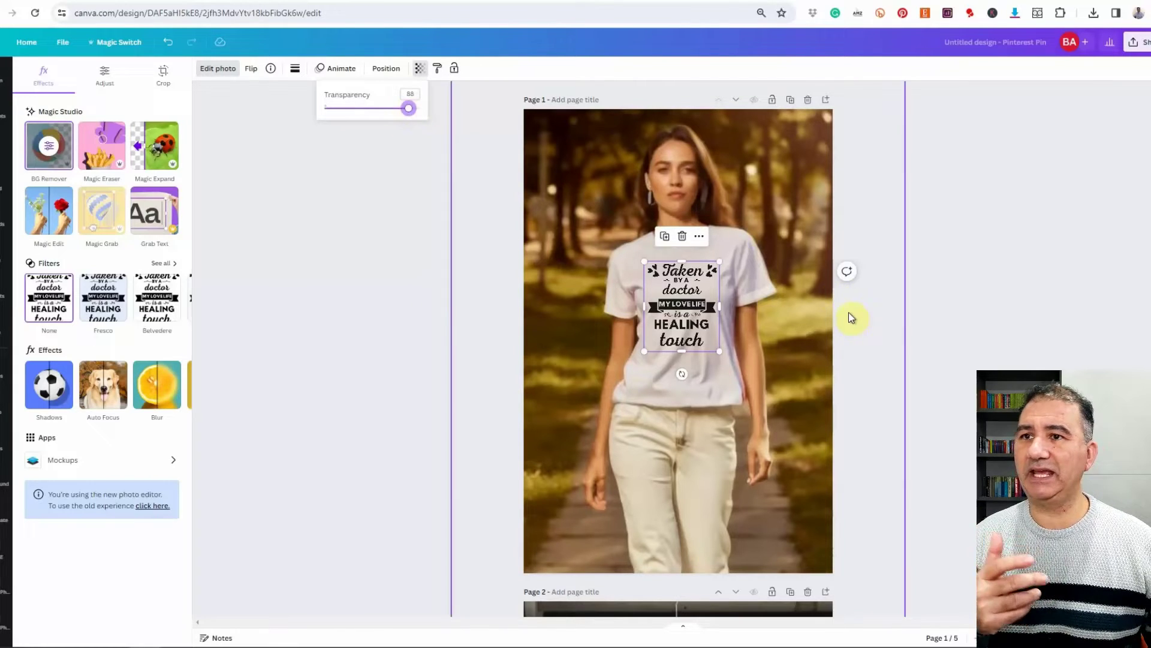
{"action": "key", "text": "Escape"}
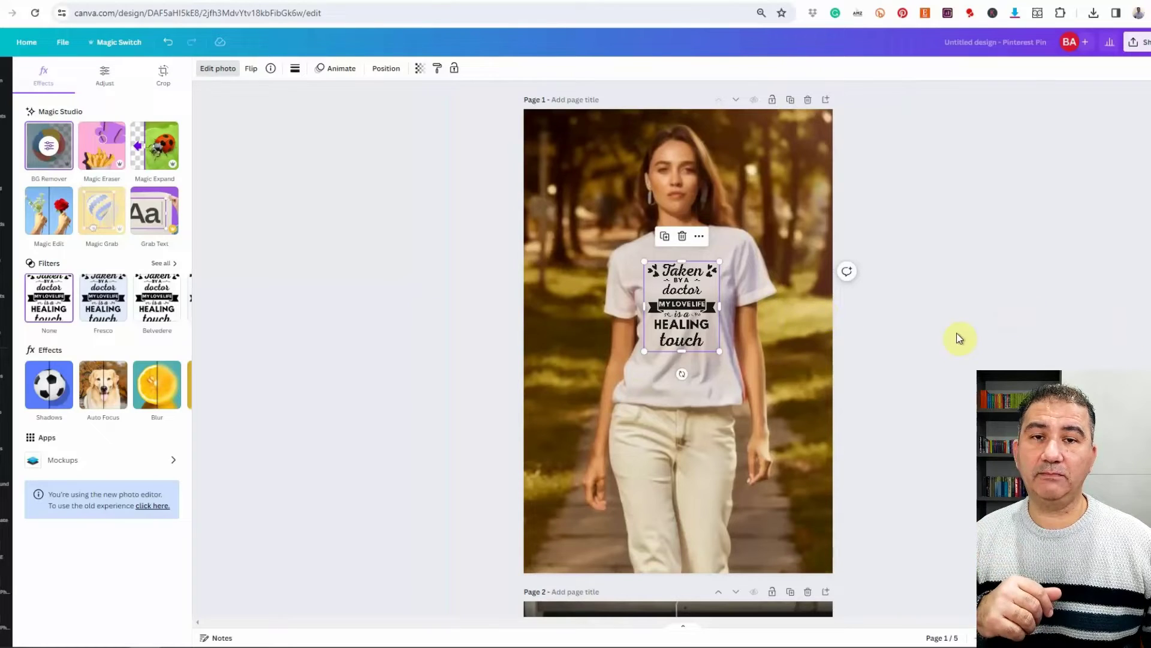
Place the 'Every journey needs a first step' design on page 2's T-shirt, sized and centred on the chest
{"action": "scroll", "coordinate": [1141, 268], "scroll_direction": "down", "scroll_amount": 6}
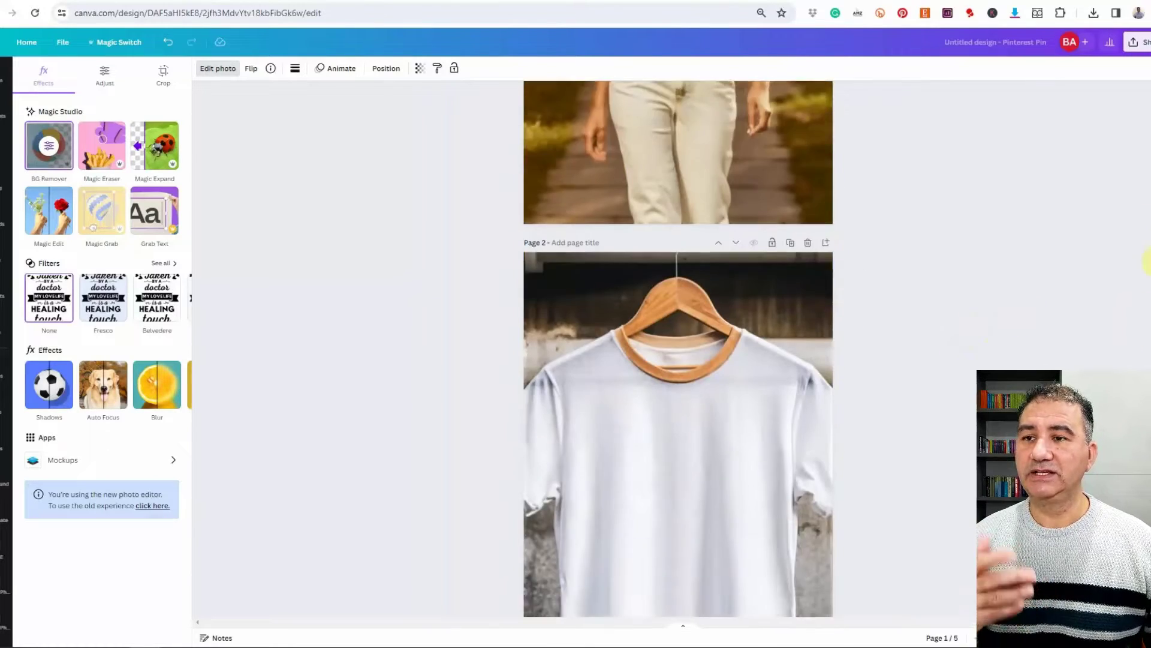
{"action": "scroll", "coordinate": [1146, 285], "scroll_direction": "down", "scroll_amount": 1}
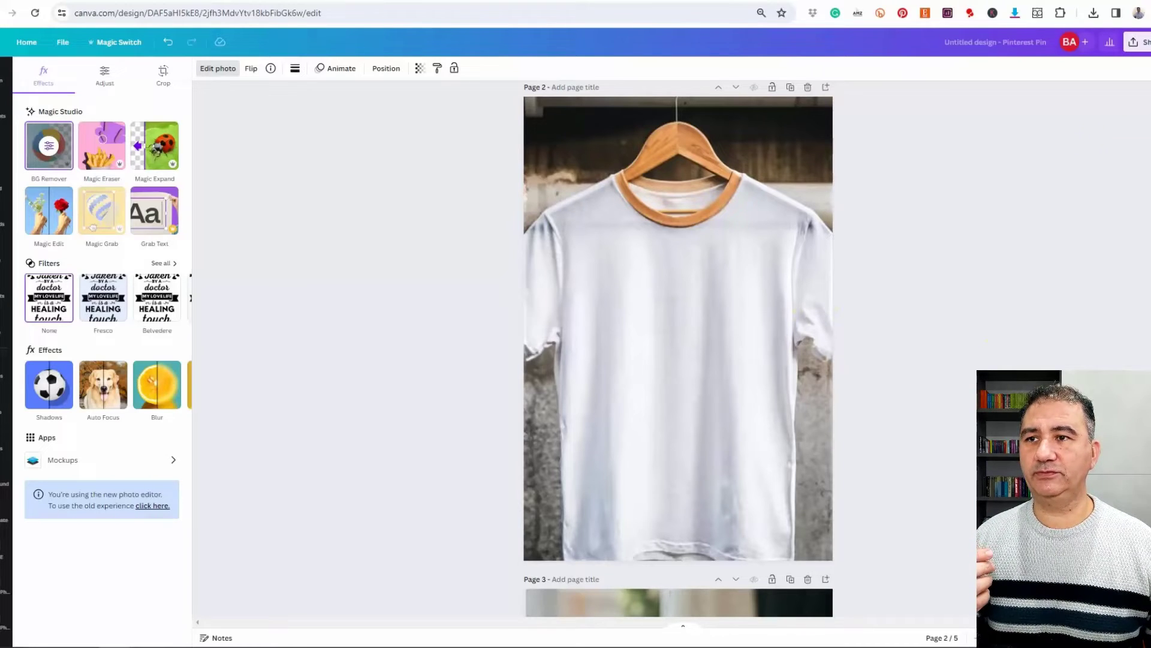
{"action": "left_click_drag", "start_coordinate": [780, 252], "coordinate": [680, 342]}
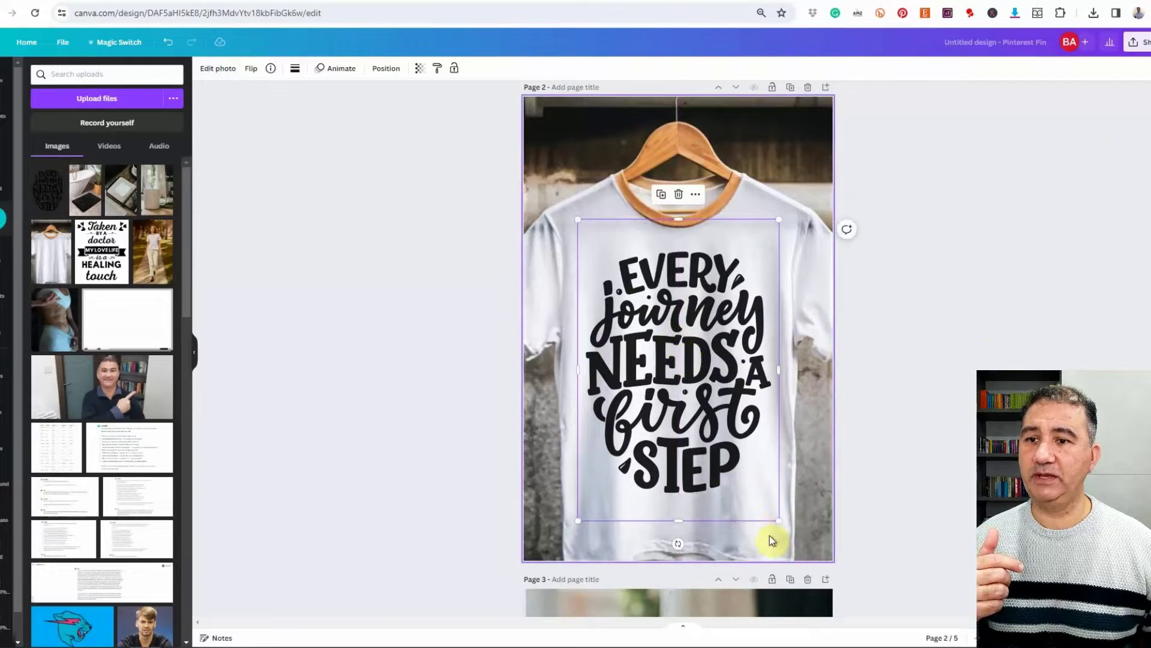
{"action": "left_click_drag", "start_coordinate": [779, 521], "coordinate": [758, 471]}
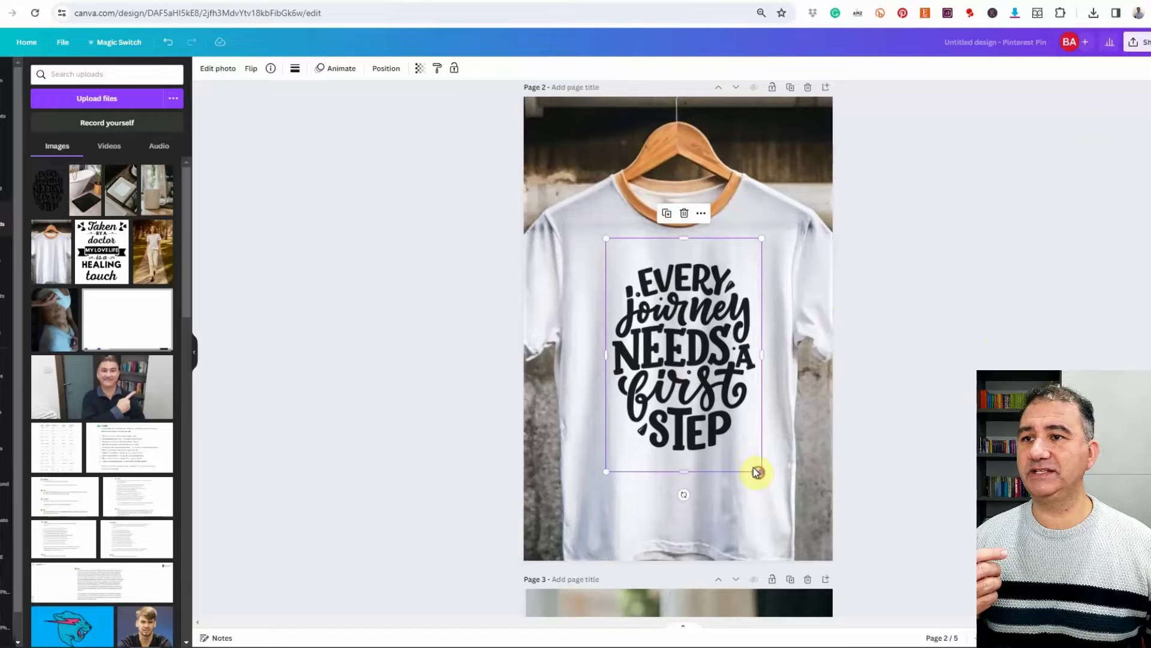
{"action": "left_click_drag", "start_coordinate": [744, 395], "coordinate": [706, 390]}
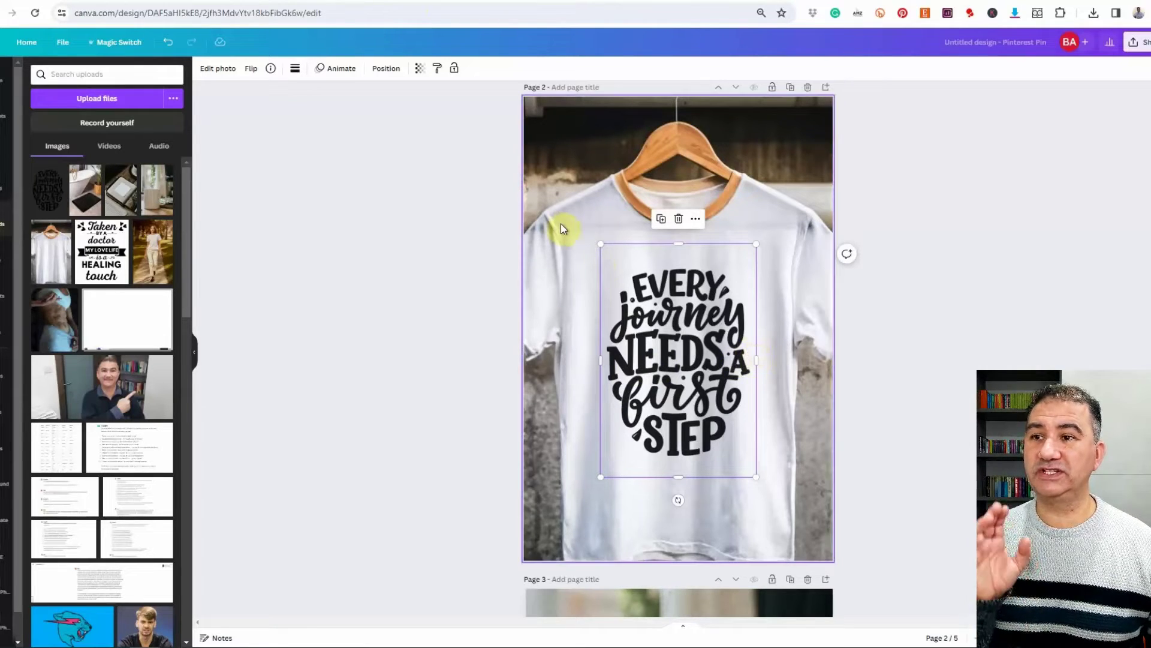
Lower the Every journey quote's transparency to 93
{"action": "left_click", "coordinate": [419, 69]}
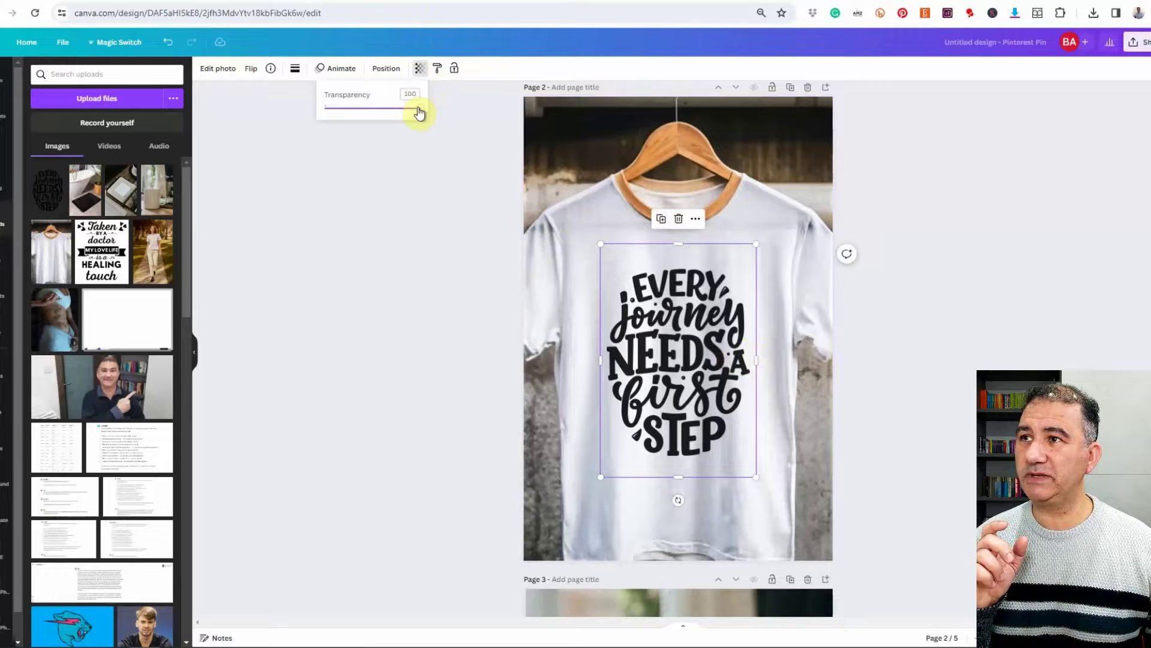
{"action": "left_click_drag", "start_coordinate": [420, 112], "coordinate": [414, 113]}
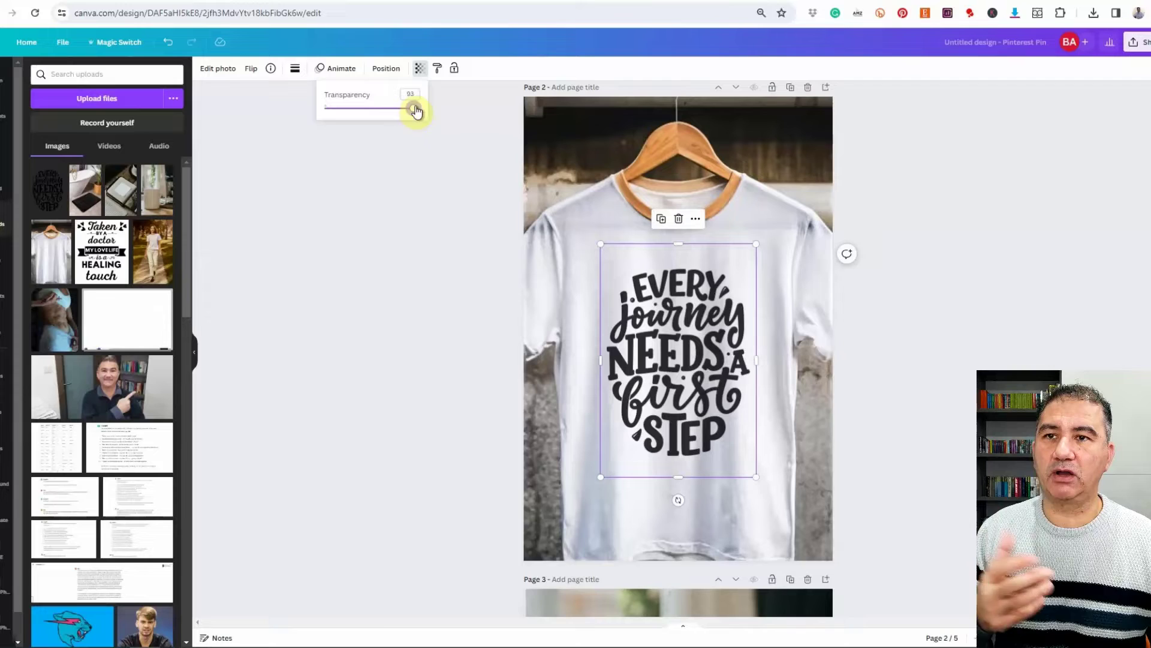
{"action": "scroll", "coordinate": [937, 341], "scroll_direction": "down", "scroll_amount": 9}
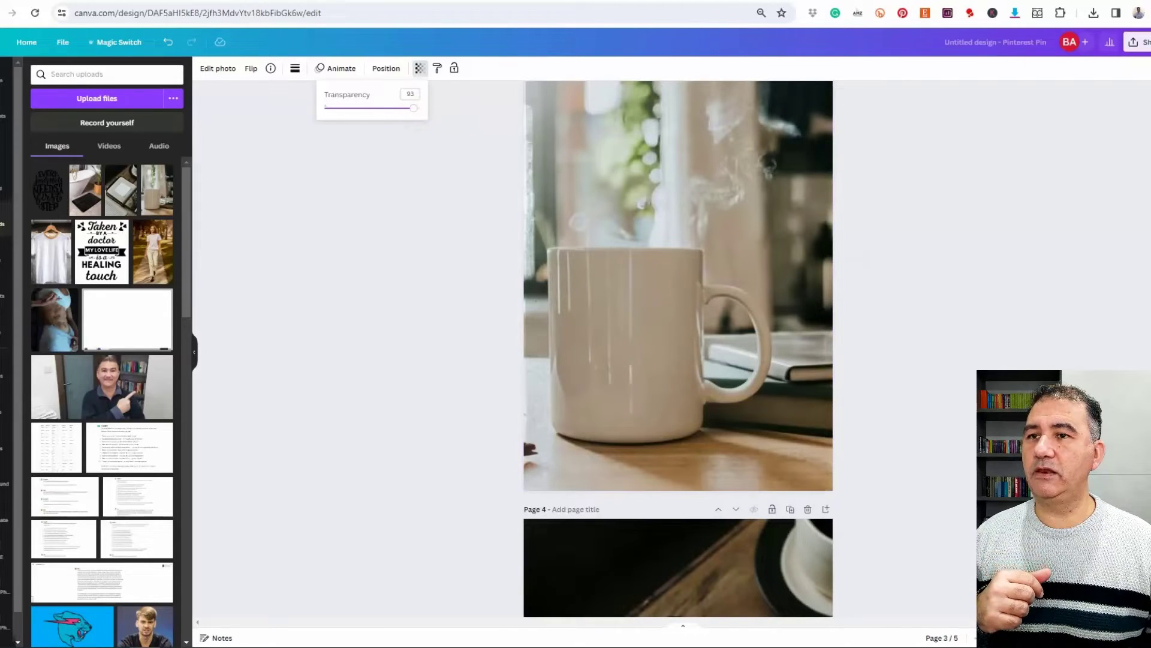
Drop the 'dream, believe, achieve' quote onto page 3 and shrink it onto the mug
{"action": "left_click_drag", "start_coordinate": [668, 245], "coordinate": [609, 303]}
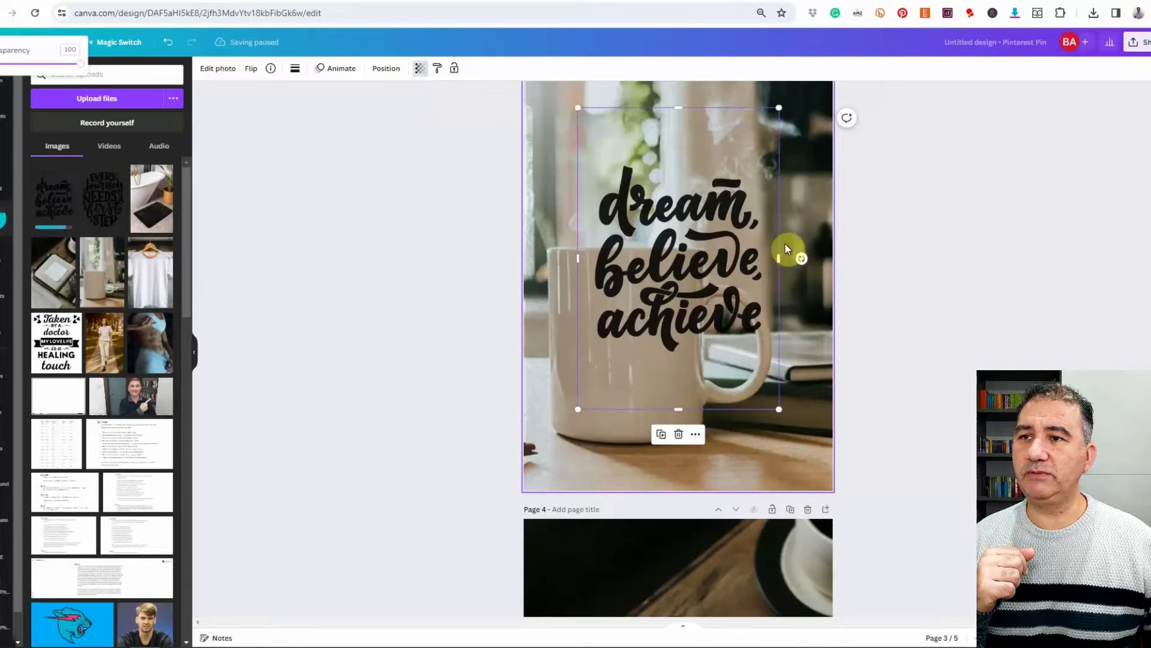
{"action": "left_click_drag", "start_coordinate": [709, 232], "coordinate": [663, 327]}
{"action": "left_click_drag", "start_coordinate": [732, 204], "coordinate": [635, 273]}
{"action": "left_click_drag", "start_coordinate": [635, 391], "coordinate": [627, 334]}
Set the mug quote's transparency to 91 so it blends in
{"action": "left_click", "coordinate": [419, 68]}
{"action": "left_click_drag", "start_coordinate": [417, 109], "coordinate": [413, 114]}
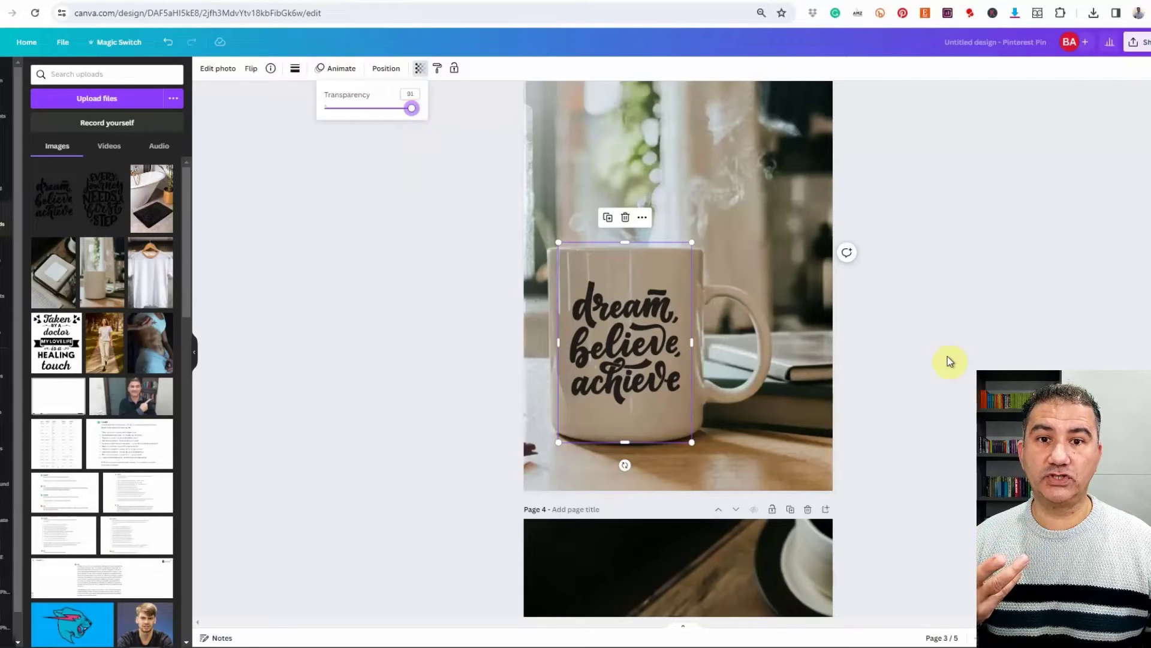
{"action": "key", "text": "Escape"}
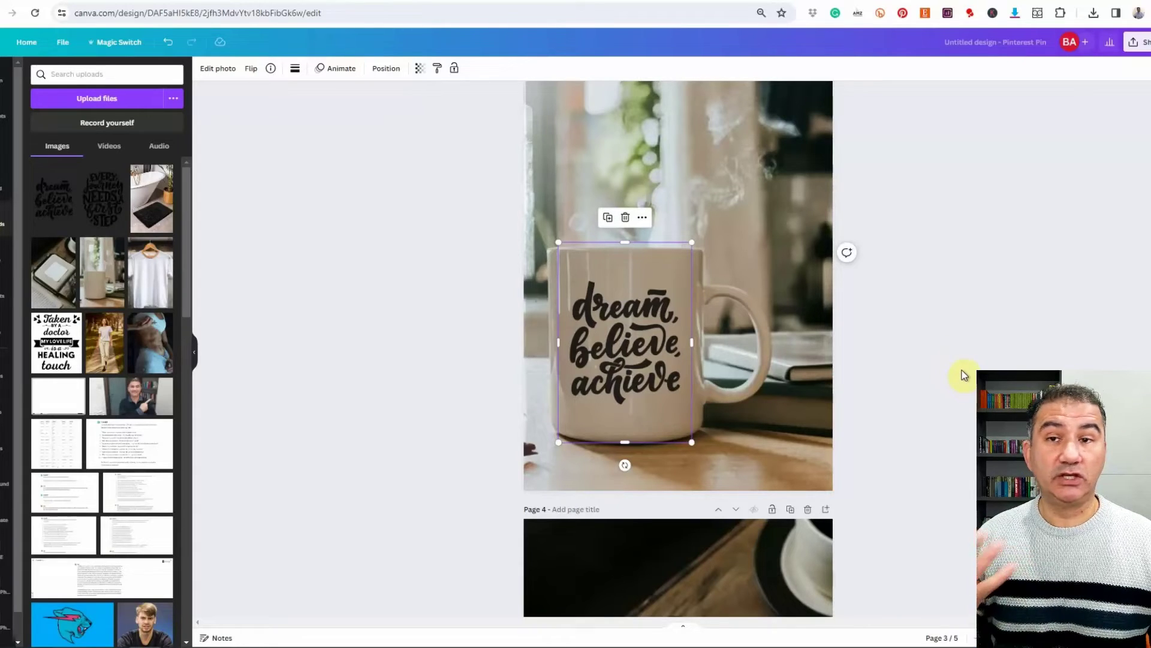
Put the 'THINK IT. WANT IT. GET IT' quote on page 4, rotated and shrunk onto the notebook's white card
{"action": "scroll", "coordinate": [964, 375], "scroll_direction": "down", "scroll_amount": 2}
{"action": "scroll", "coordinate": [964, 375], "scroll_direction": "down", "scroll_amount": 3}
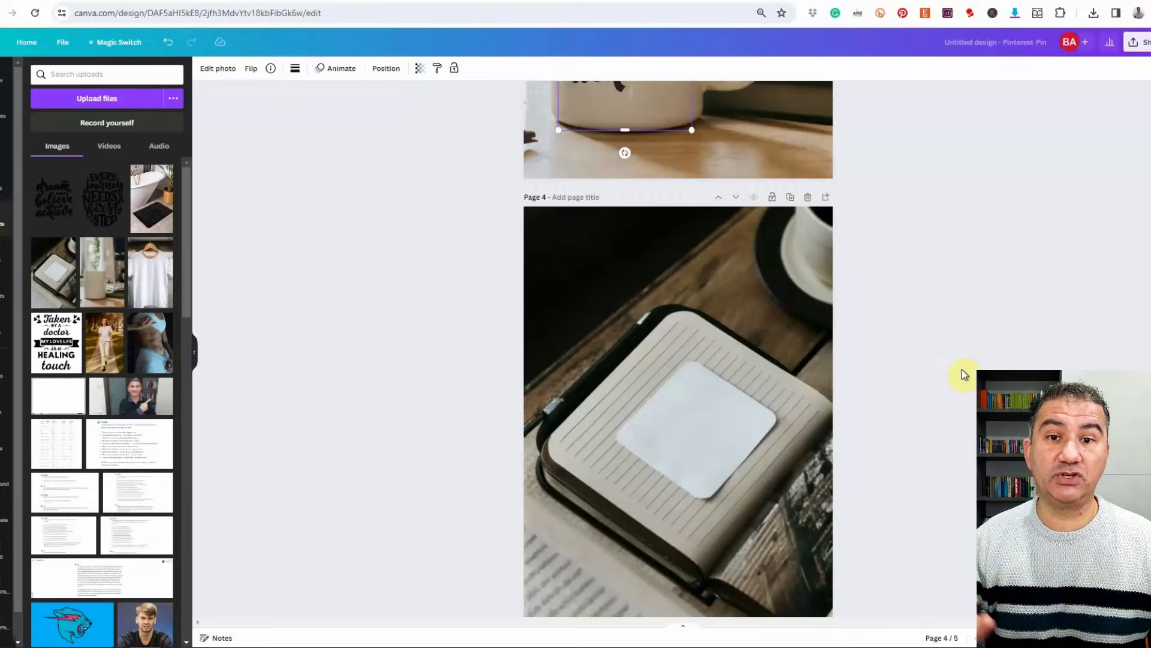
{"action": "scroll", "coordinate": [964, 375], "scroll_direction": "down", "scroll_amount": 2}
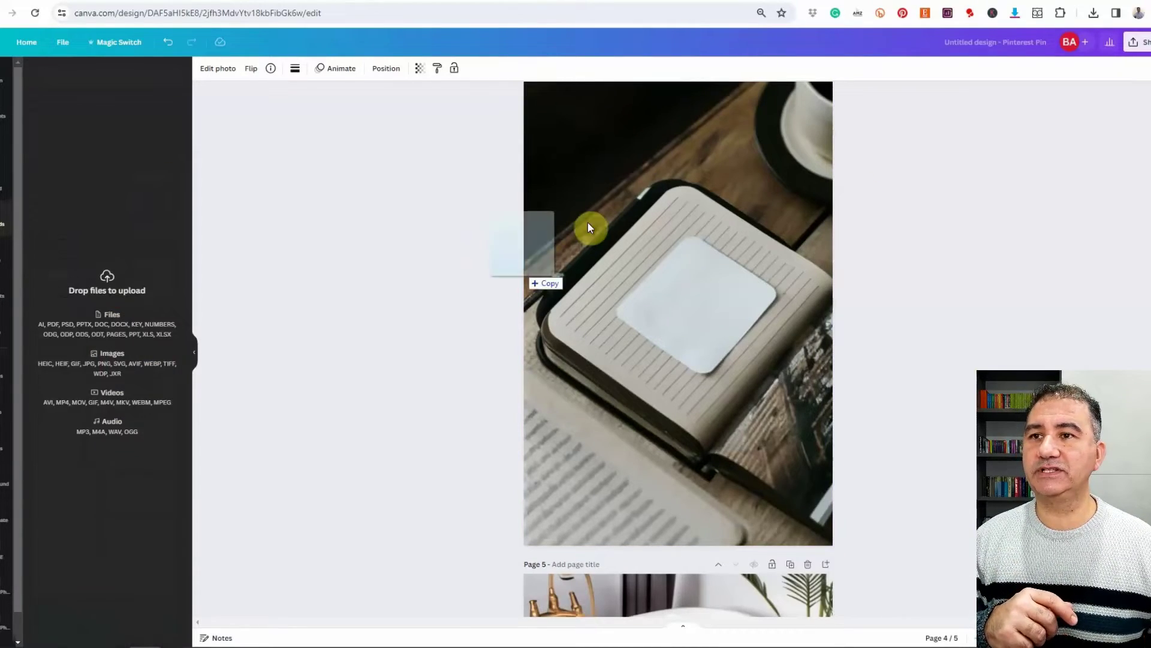
{"action": "left_click_drag", "start_coordinate": [592, 226], "coordinate": [664, 328]}
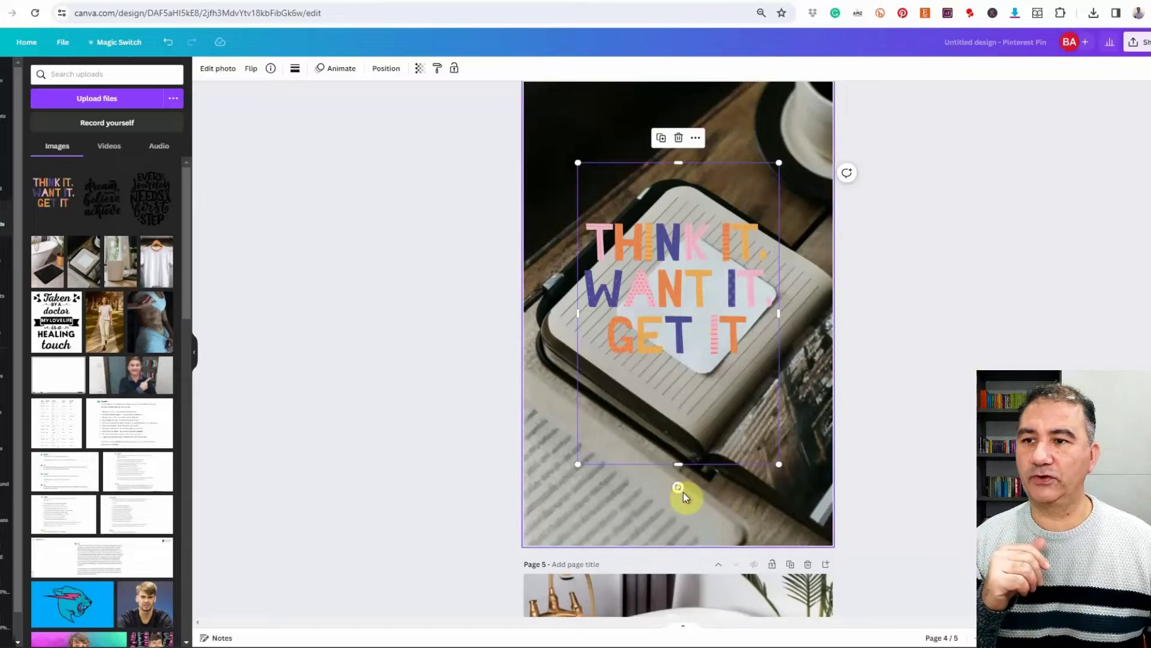
{"action": "left_click_drag", "start_coordinate": [678, 487], "coordinate": [778, 399]}
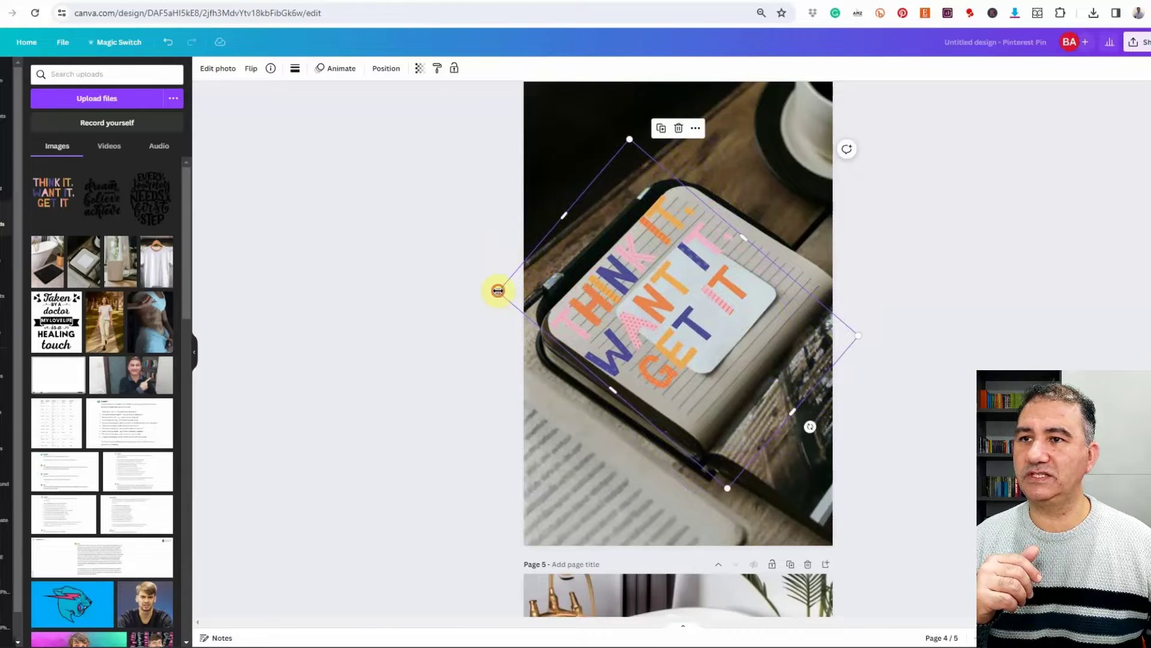
{"action": "left_click_drag", "start_coordinate": [497, 291], "coordinate": [638, 358]}
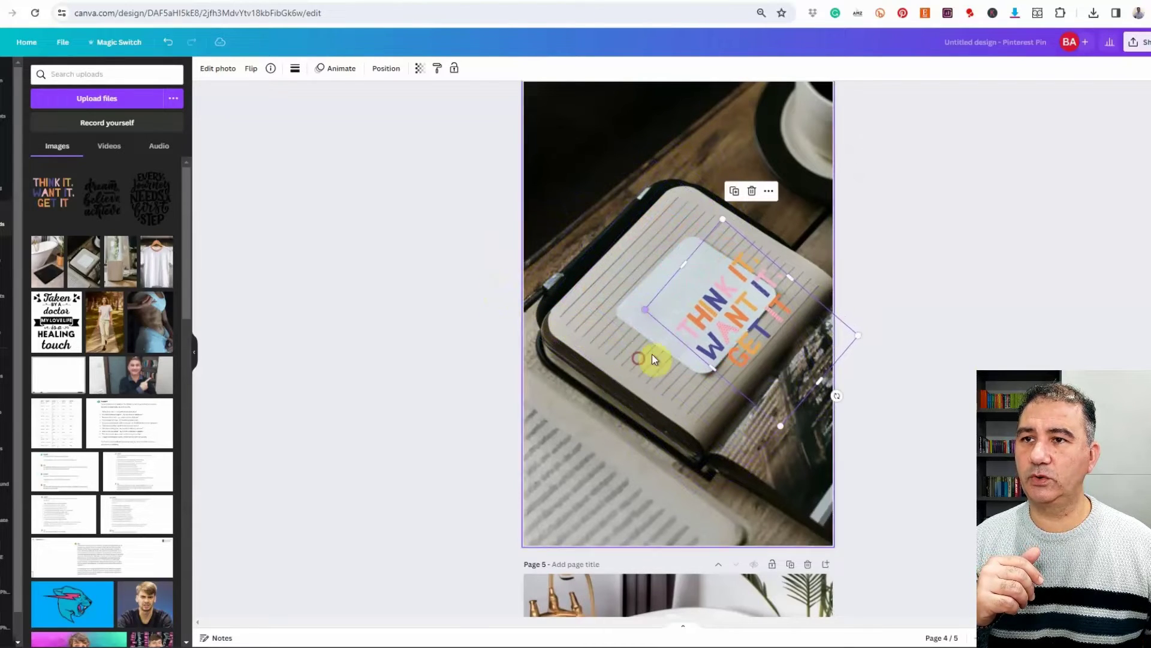
{"action": "left_click_drag", "start_coordinate": [697, 327], "coordinate": [651, 315]}
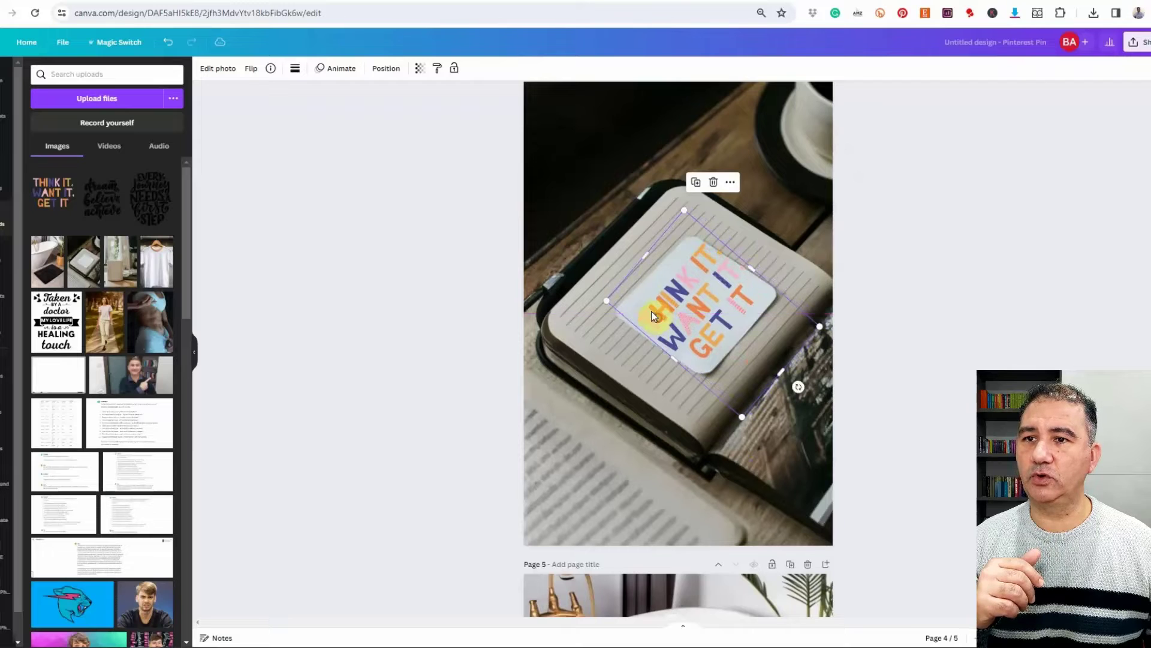
{"action": "left_click_drag", "start_coordinate": [741, 417], "coordinate": [736, 405]}
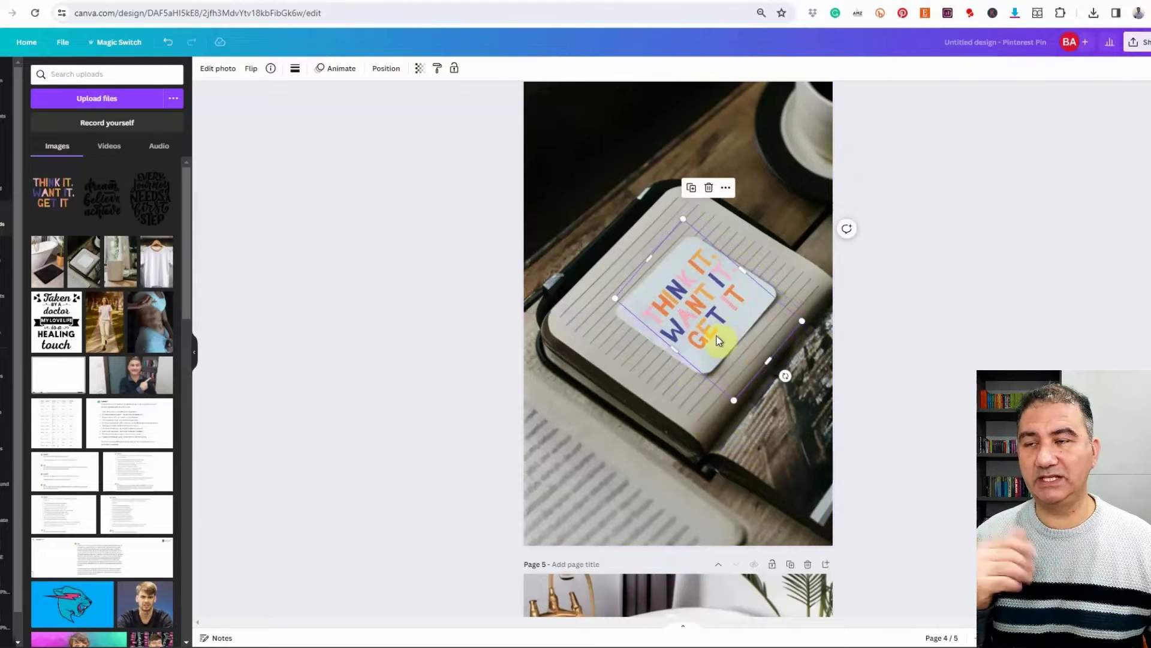
{"action": "left_click", "coordinate": [638, 400]}
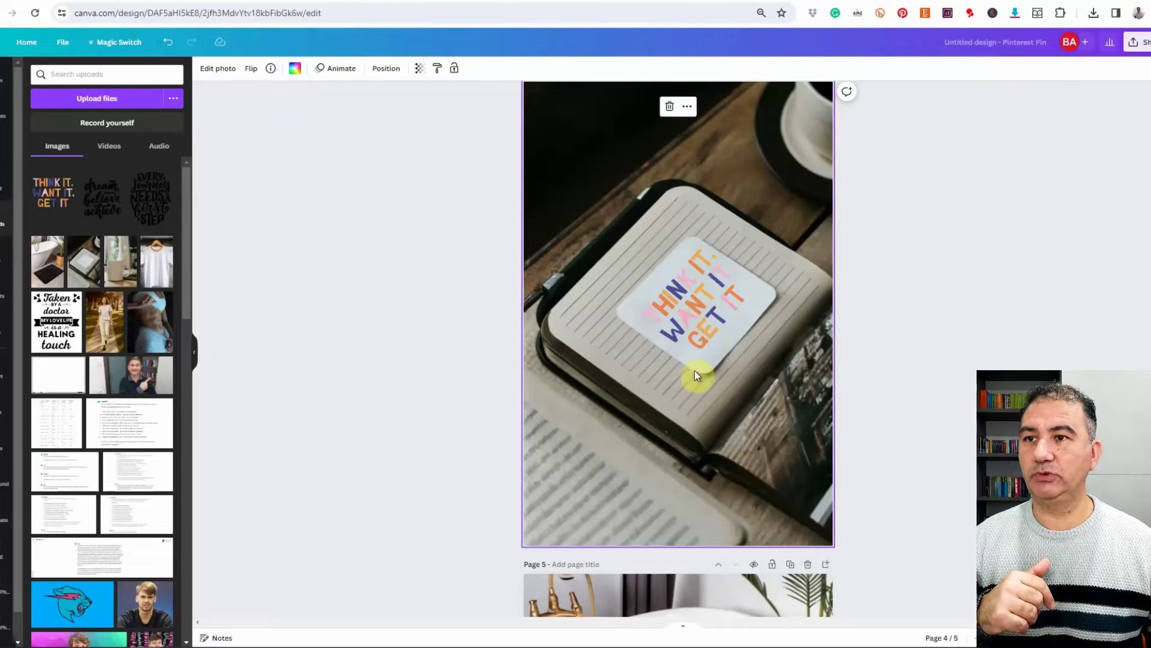
Raise the THINK IT quote's saturation to 17, then move on to page 5's bath mat
{"action": "left_click", "coordinate": [689, 316]}
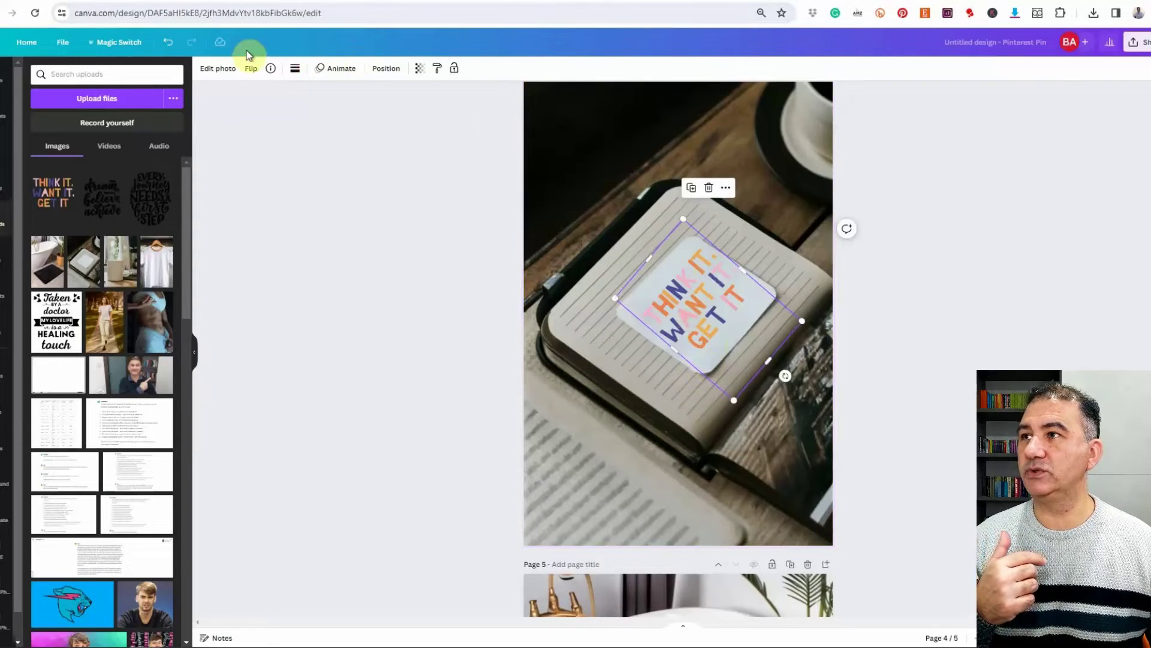
{"action": "left_click", "coordinate": [218, 68]}
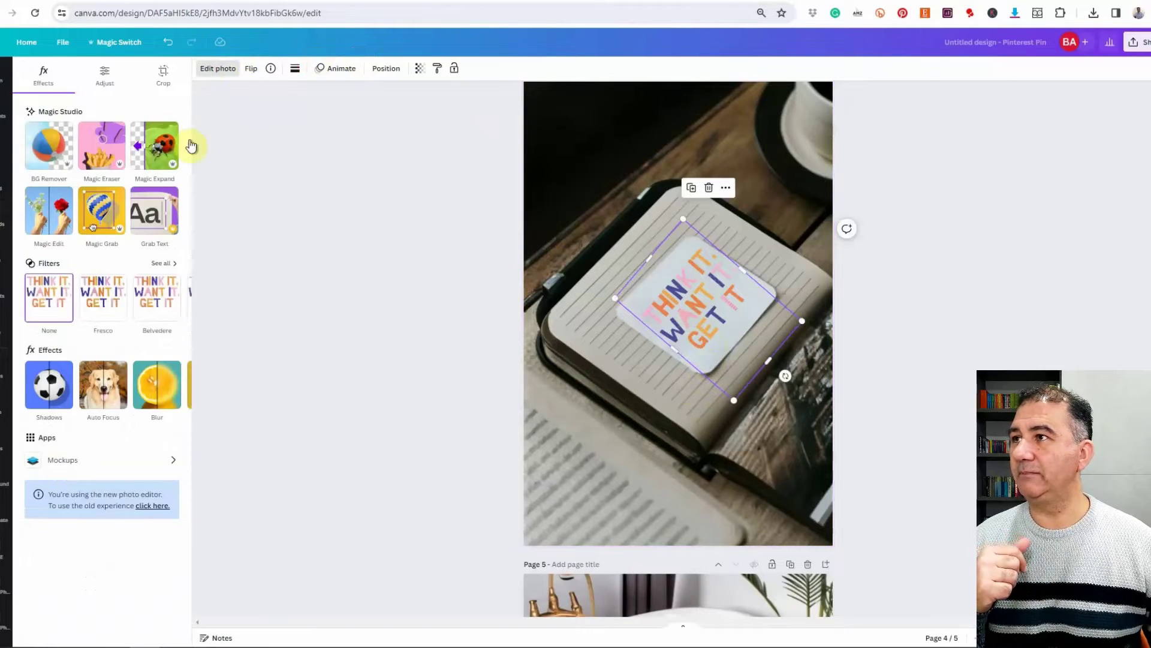
{"action": "left_click", "coordinate": [104, 73]}
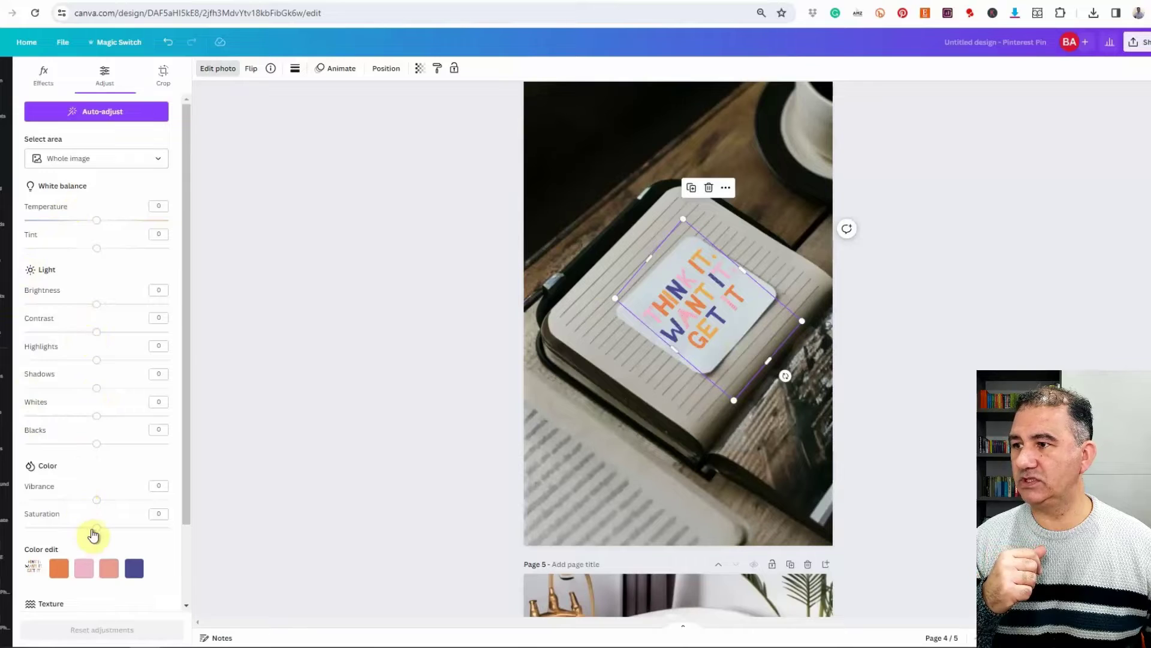
{"action": "left_click_drag", "start_coordinate": [96, 529], "coordinate": [116, 536]}
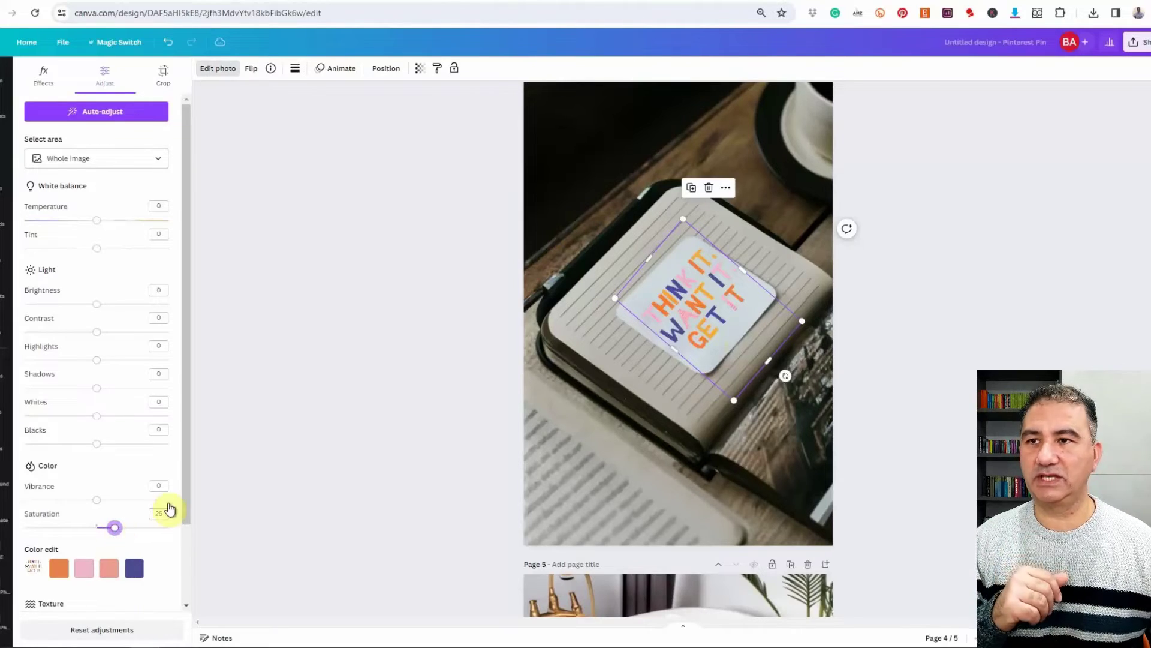
{"action": "left_click", "coordinate": [917, 473]}
{"action": "scroll", "coordinate": [495, 186], "scroll_direction": "down", "scroll_amount": 8}
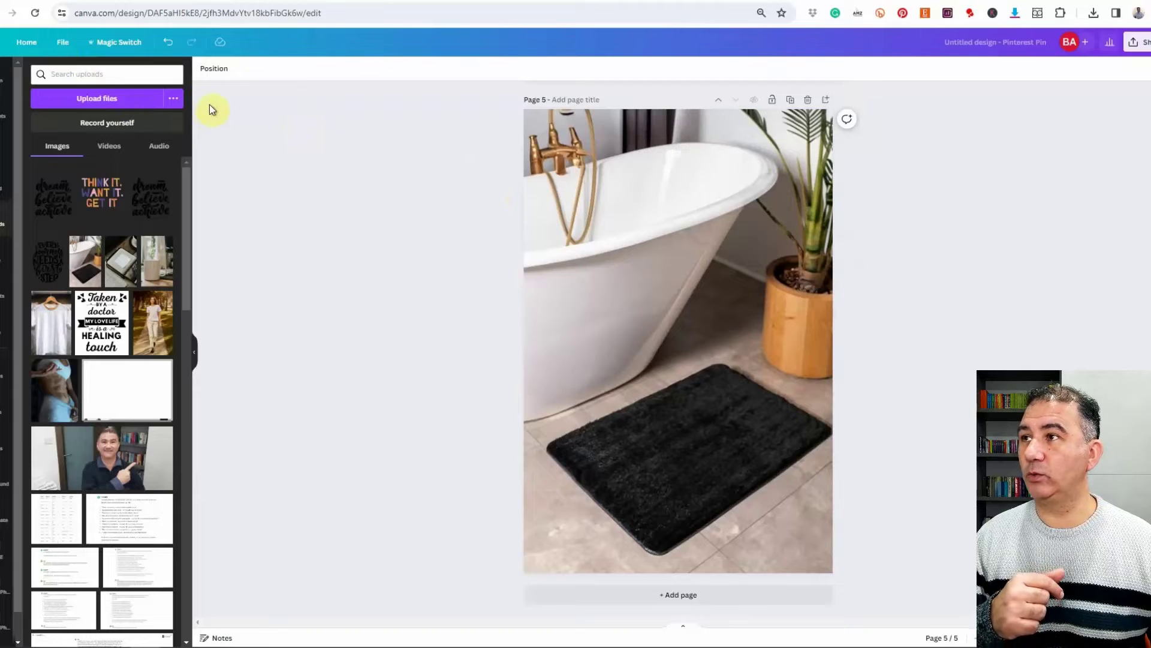
Search Elements for 'Inspirational quotes' graphics and add the 'LOVE yourself AND BE KIND' sticker
{"action": "left_click", "coordinate": [119, 75]}
{"action": "type", "text": "in"}
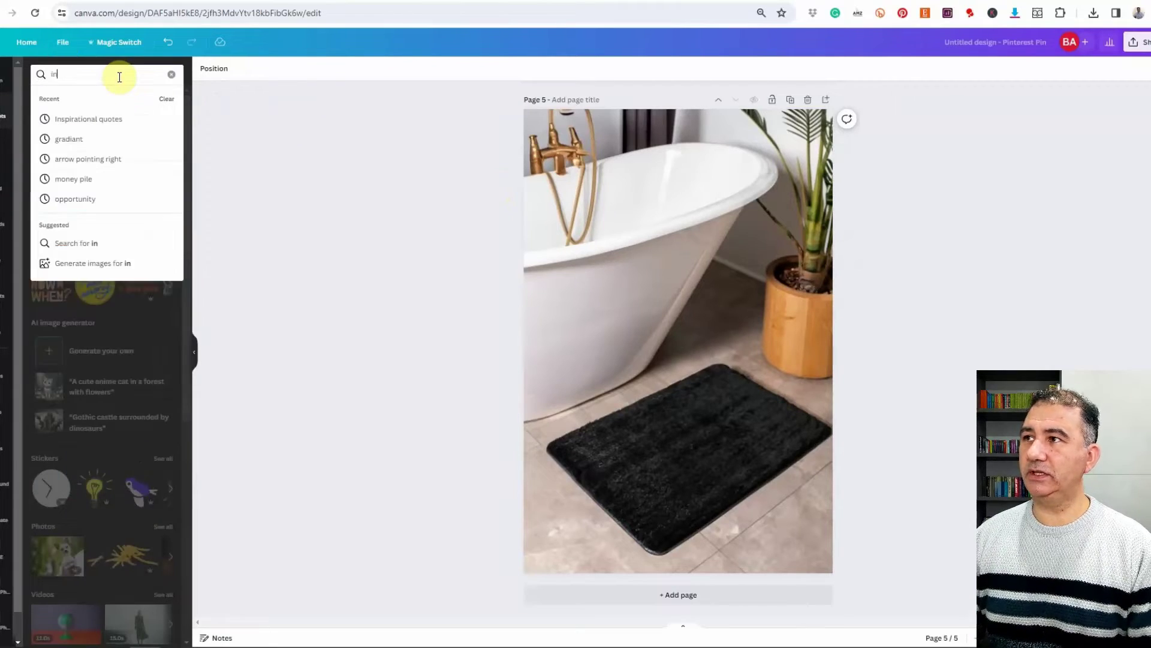
{"action": "left_click", "coordinate": [85, 119]}
{"action": "left_click", "coordinate": [164, 154]}
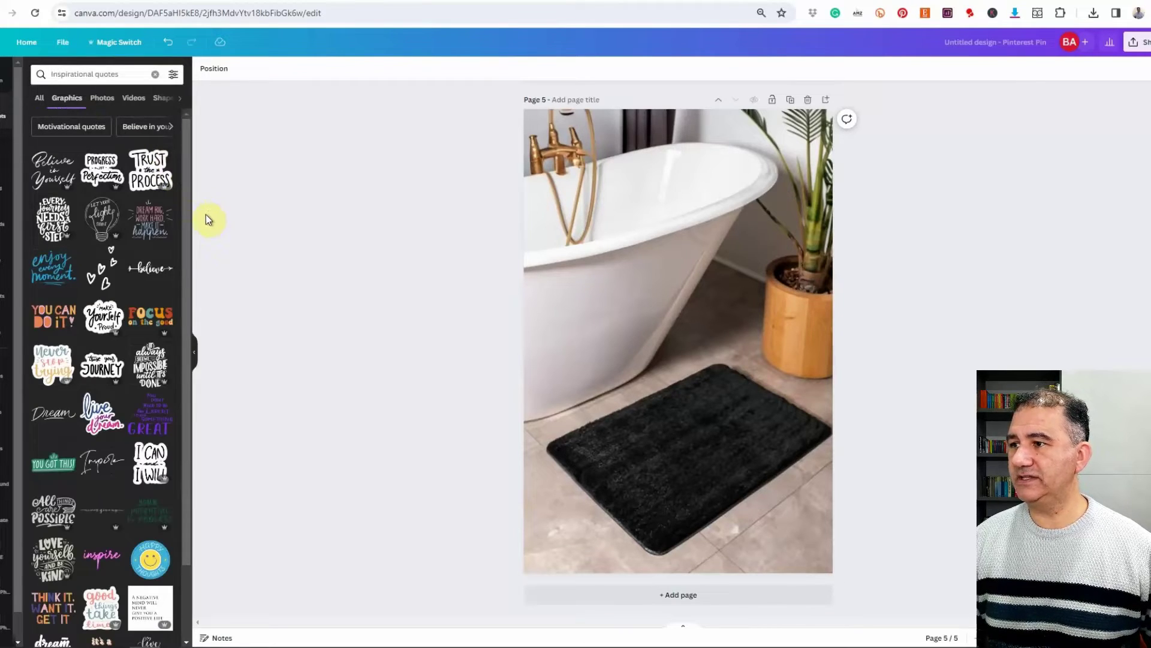
{"action": "scroll", "coordinate": [146, 361], "scroll_direction": "down", "scroll_amount": 2}
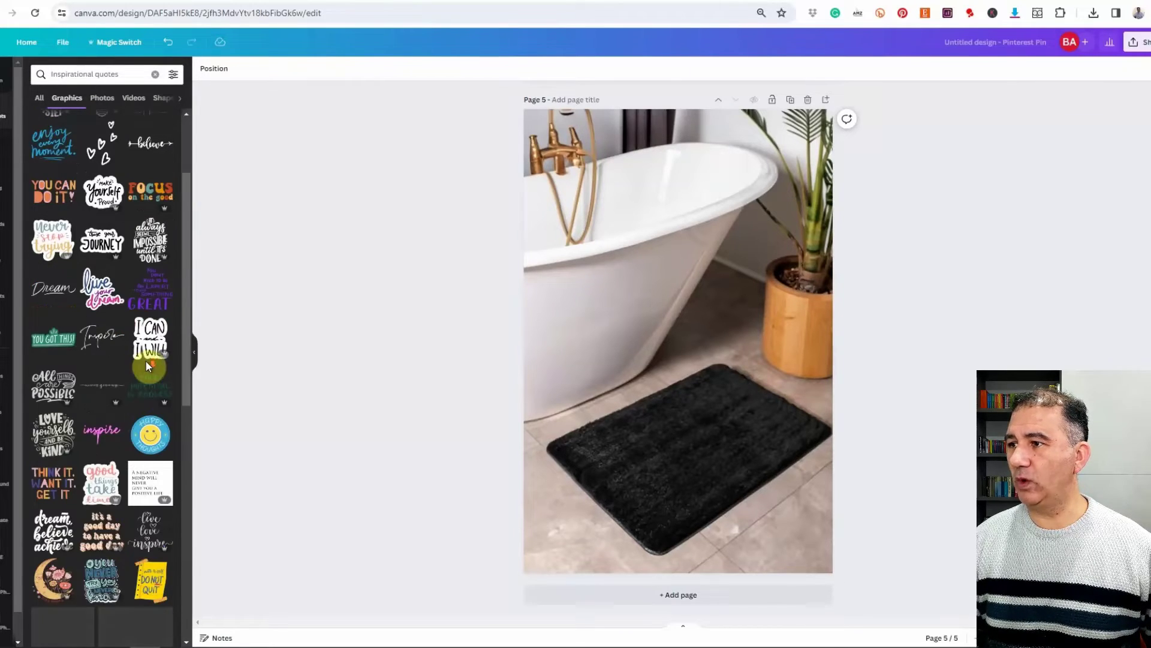
{"action": "left_click", "coordinate": [48, 443]}
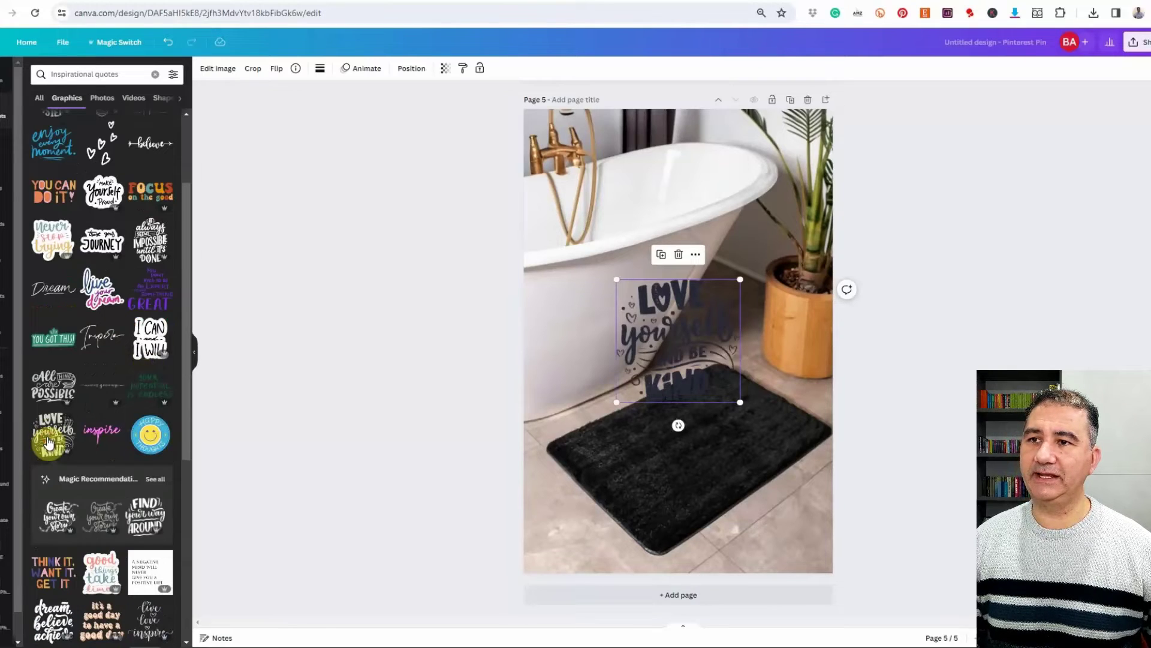
Make the sticker white and move it down onto the black bath mat
{"action": "left_click", "coordinate": [319, 70]}
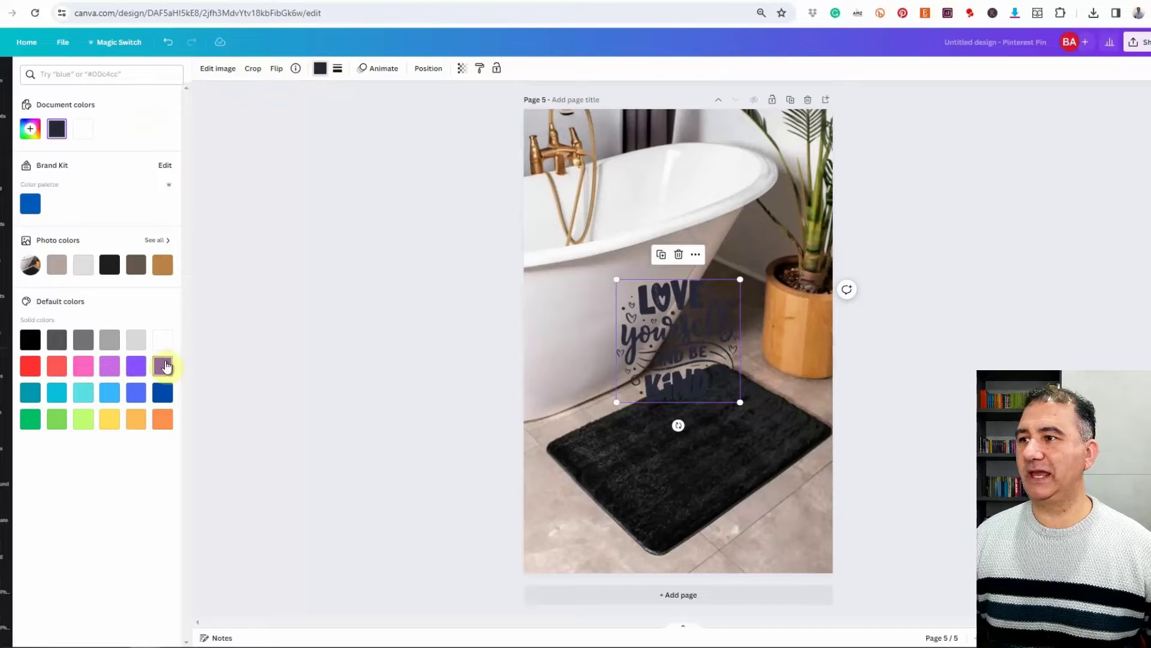
{"action": "left_click", "coordinate": [167, 345]}
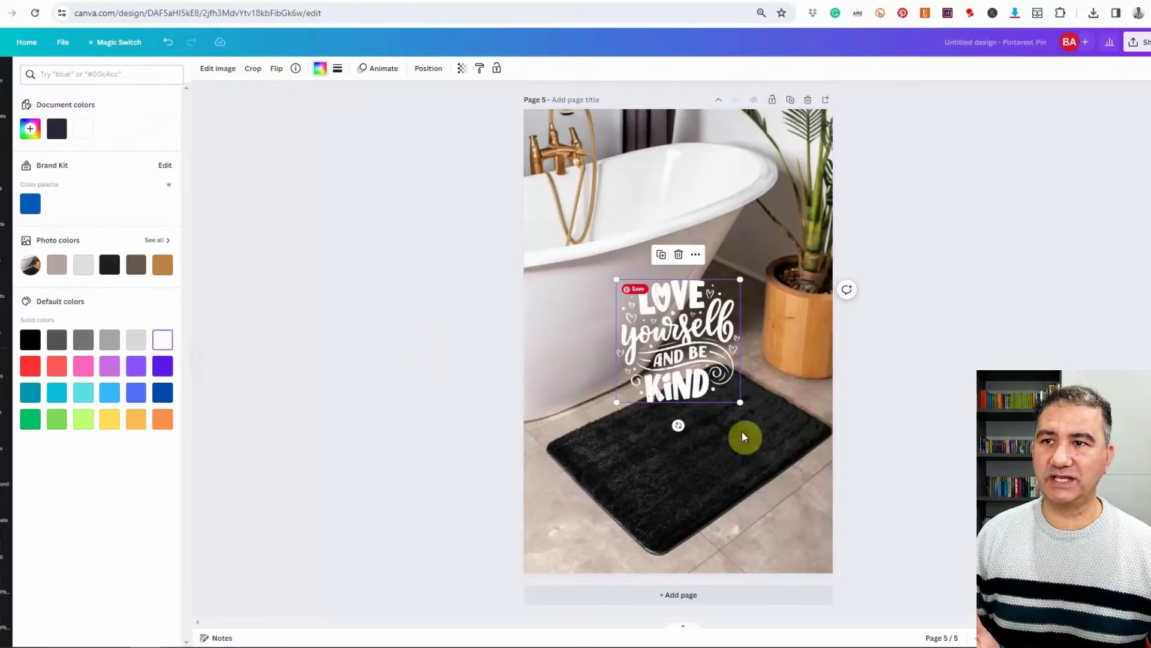
{"action": "left_click_drag", "start_coordinate": [674, 316], "coordinate": [674, 432]}
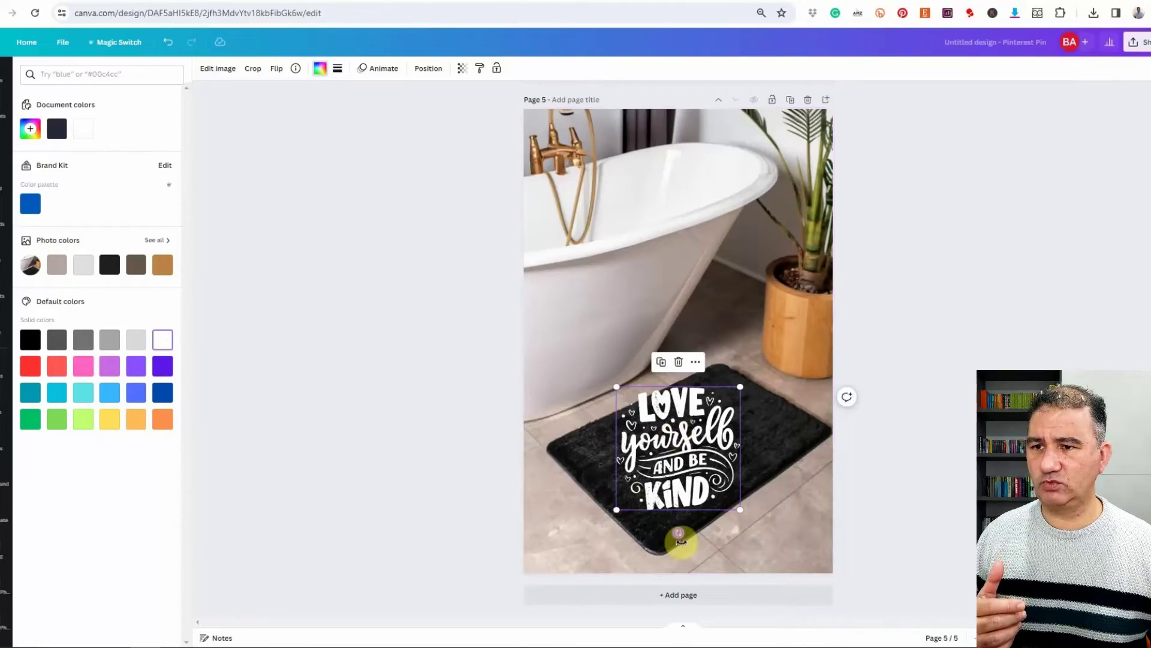
Rotate the white quote to about -32° to match the bath mat, then resize and reposition it
{"action": "left_click_drag", "start_coordinate": [680, 539], "coordinate": [666, 515]}
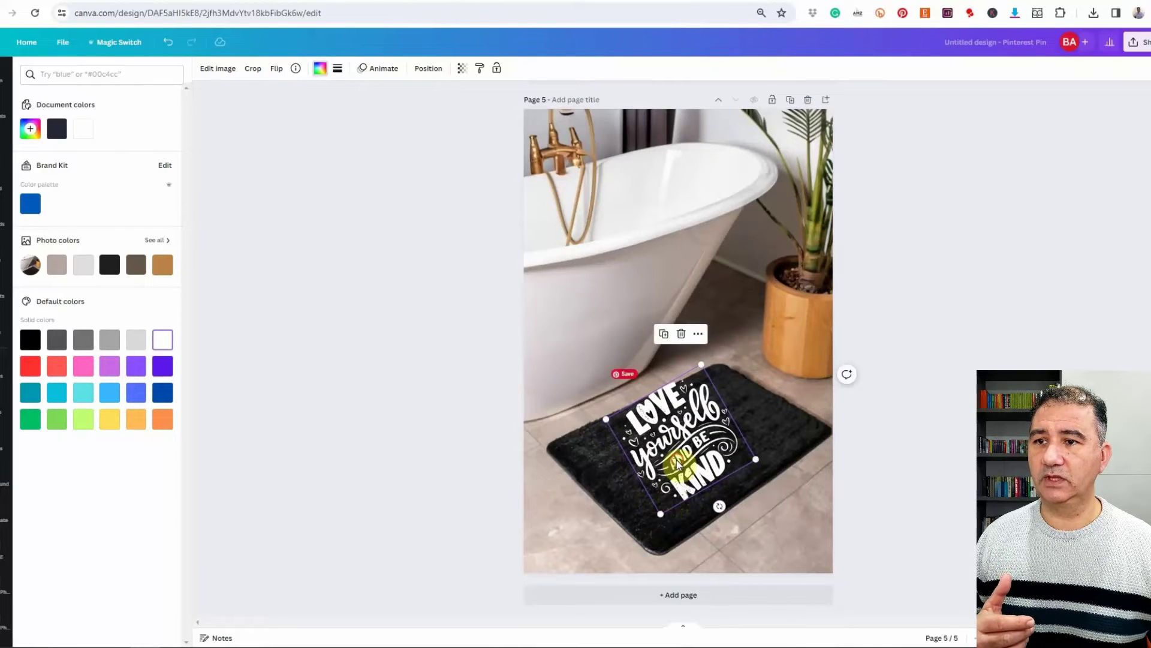
{"action": "left_click_drag", "start_coordinate": [671, 457], "coordinate": [687, 471]}
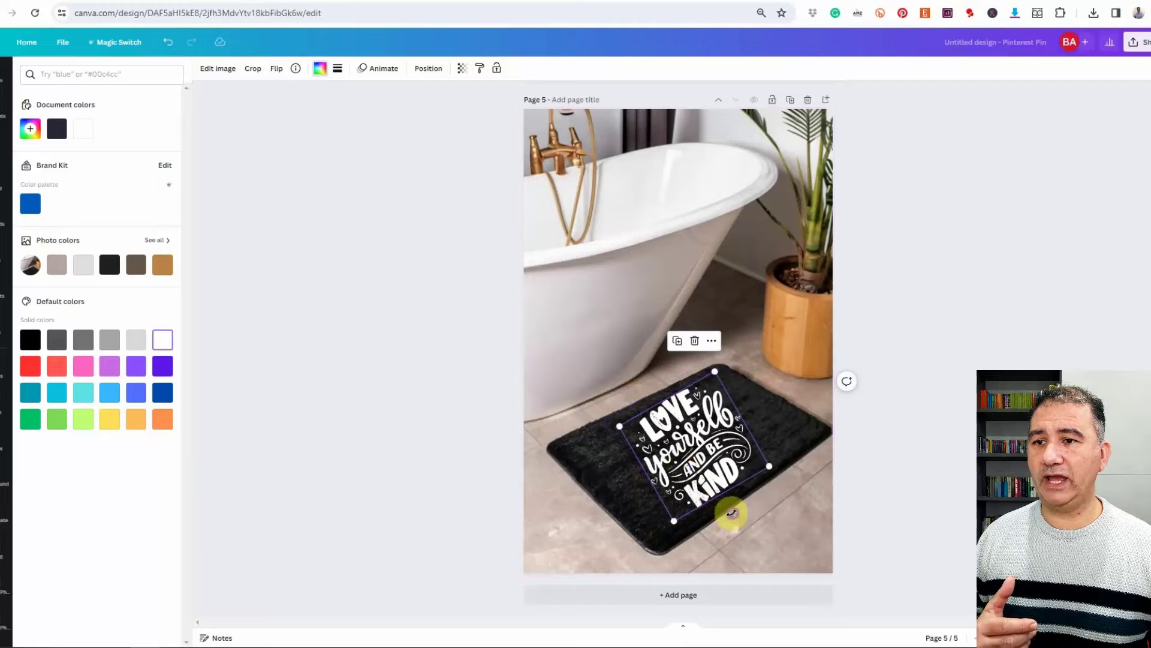
{"action": "left_click_drag", "start_coordinate": [733, 512], "coordinate": [737, 513]}
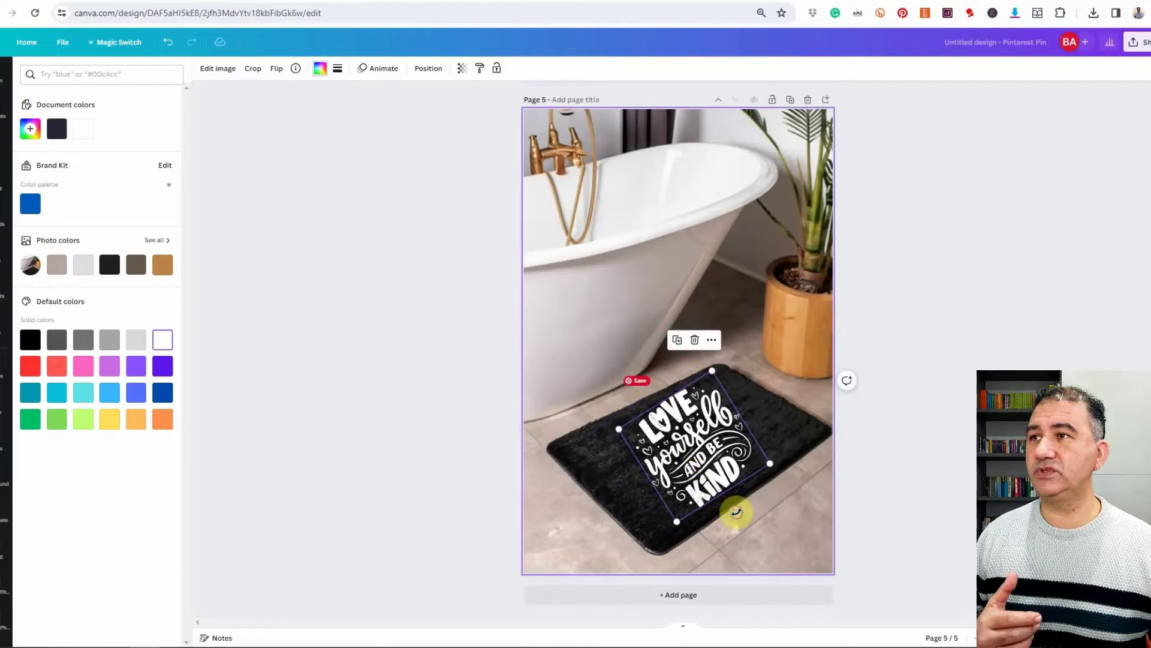
Set the quote's transparency to 86 so it blends into the mat, then deselect it
{"action": "left_click", "coordinate": [462, 70]}
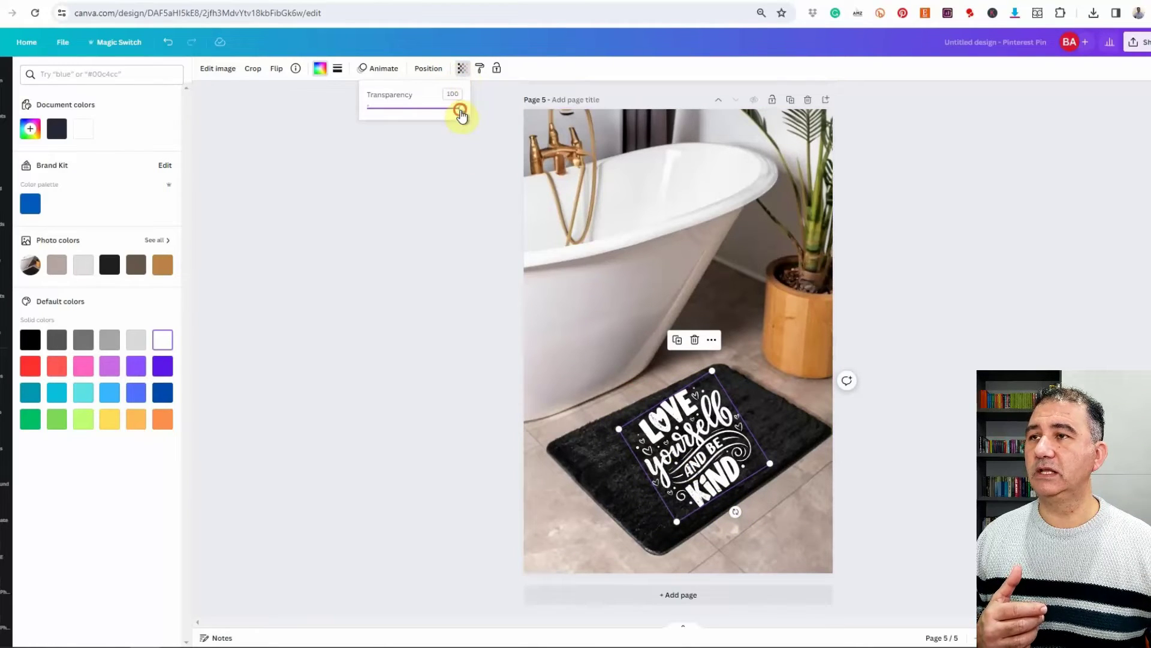
{"action": "left_click_drag", "start_coordinate": [463, 109], "coordinate": [450, 110]}
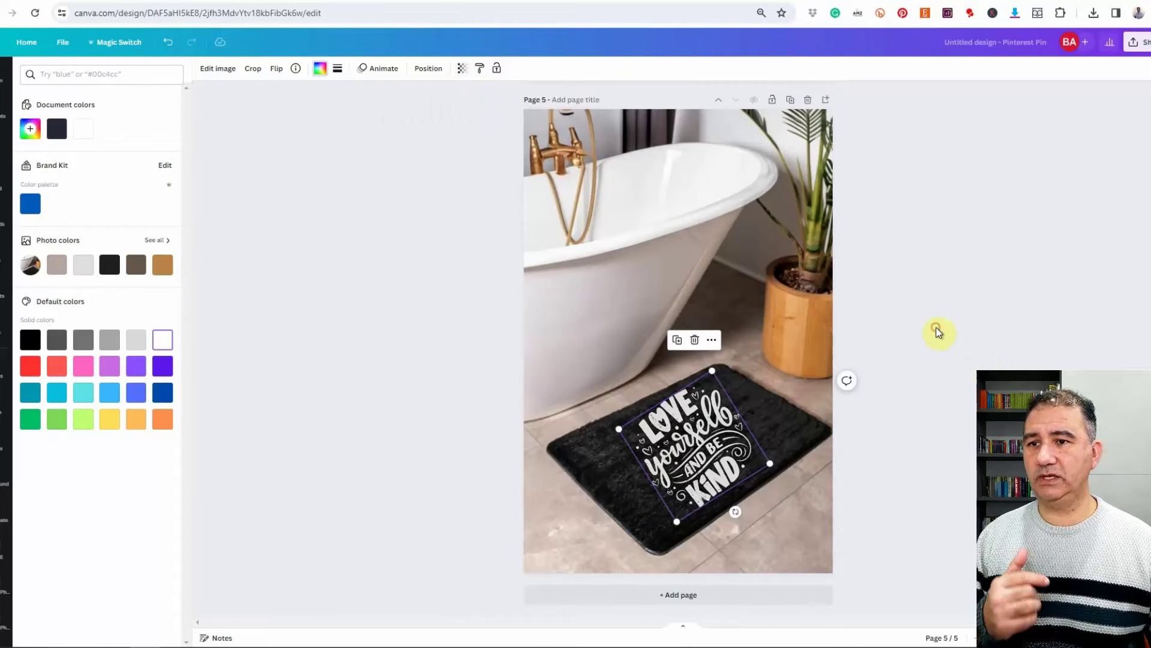
{"action": "left_click", "coordinate": [806, 302]}
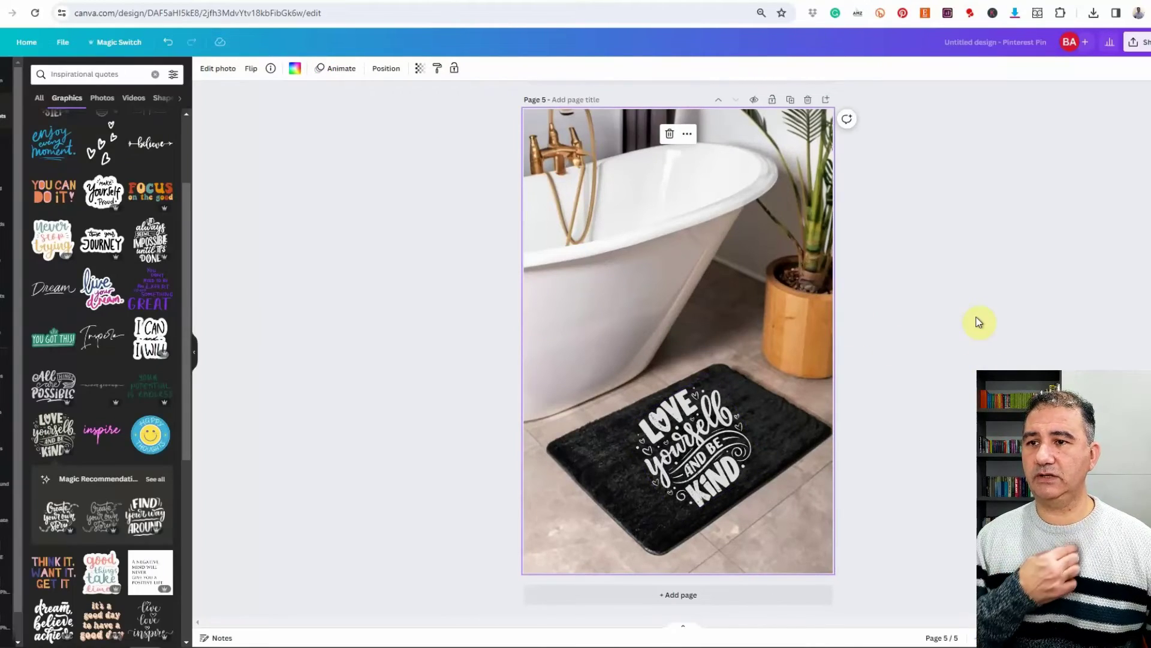